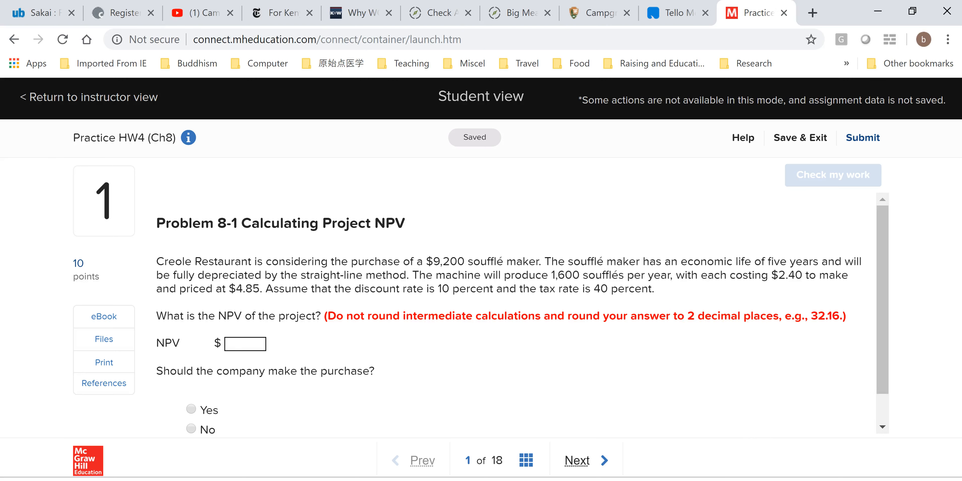
Switch to the blank Excel workbook and enter the headers Year 1 through Year 4 in cells C1 to F1
key(alt+Tab)
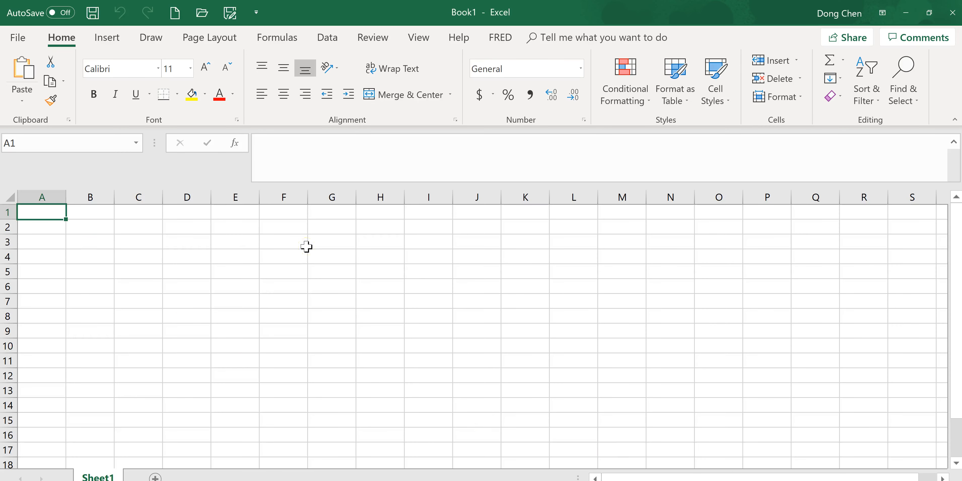
key(alt+Tab)
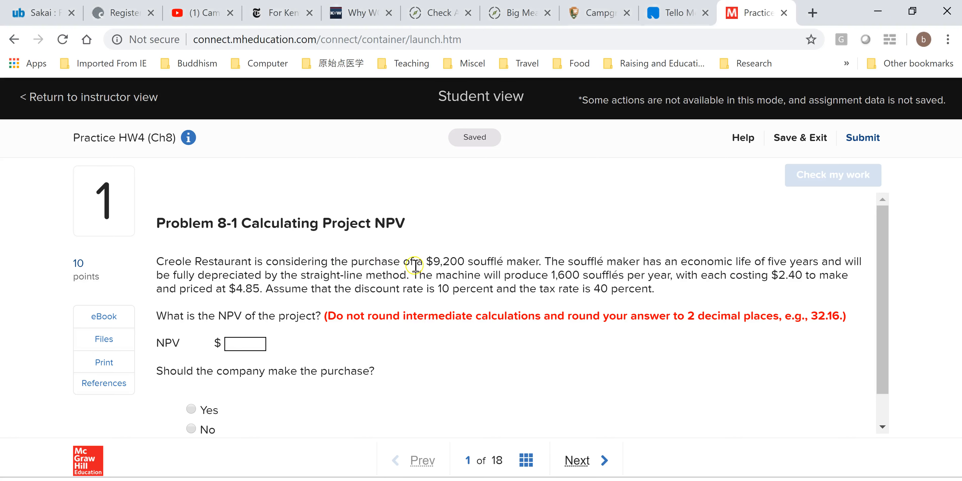
key(alt+Tab)
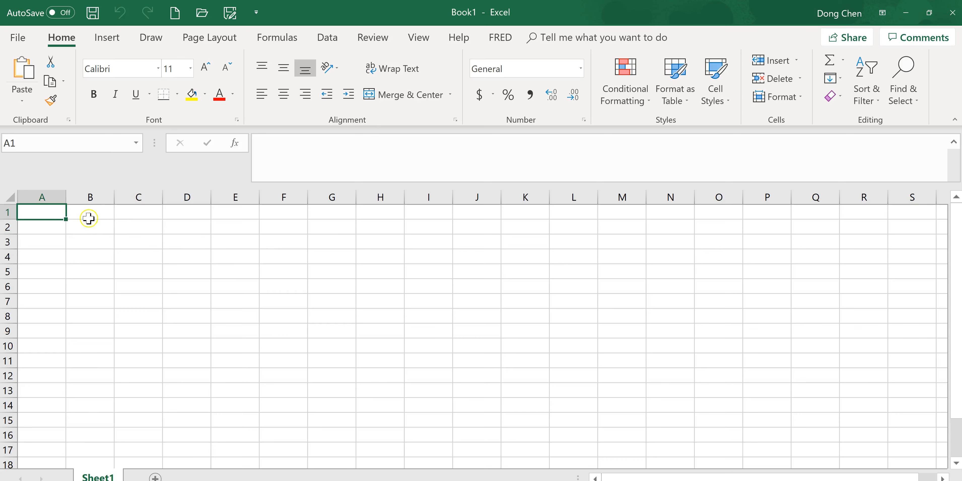
click(93, 212)
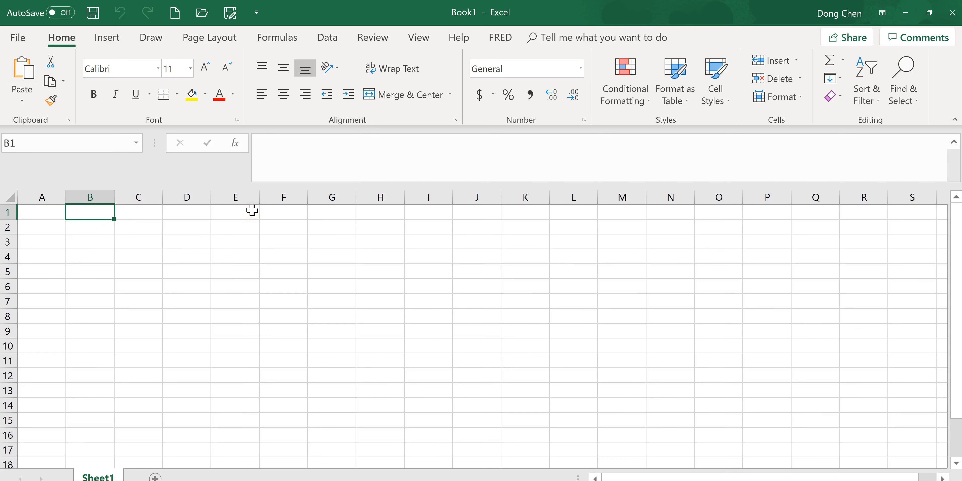
key(Right)
text(Ye)
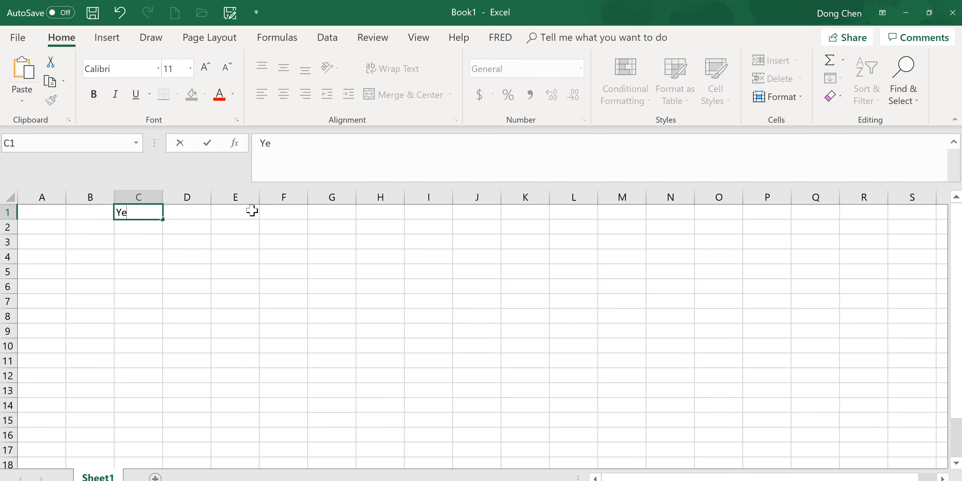
key(Right)
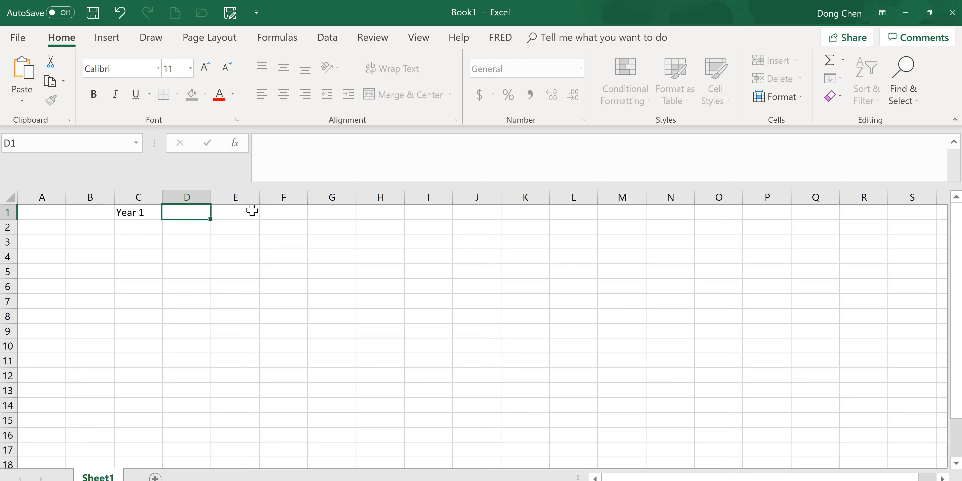
text(Year 2)
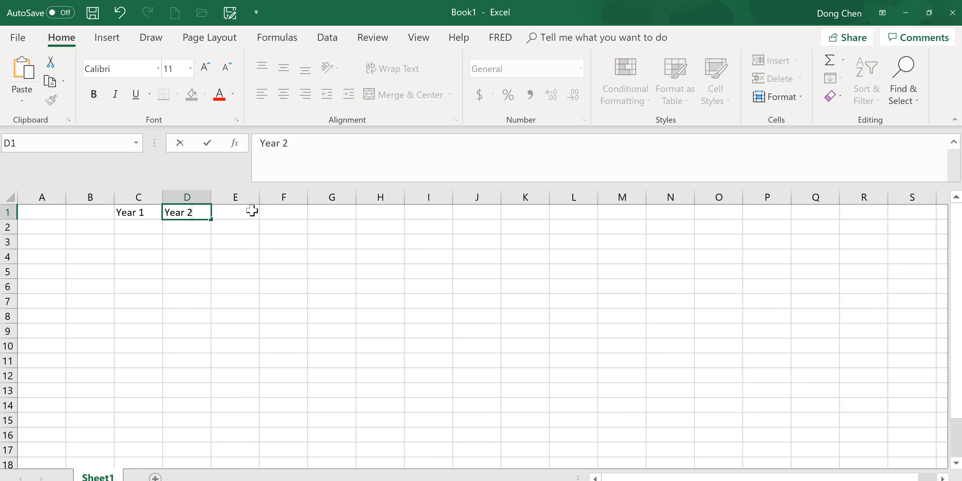
key(Right)
text(Ye)
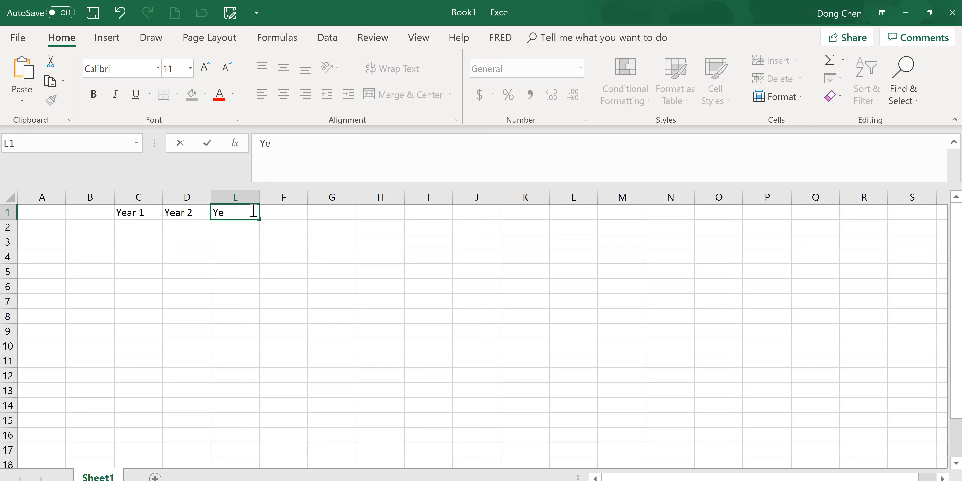
key(Right)
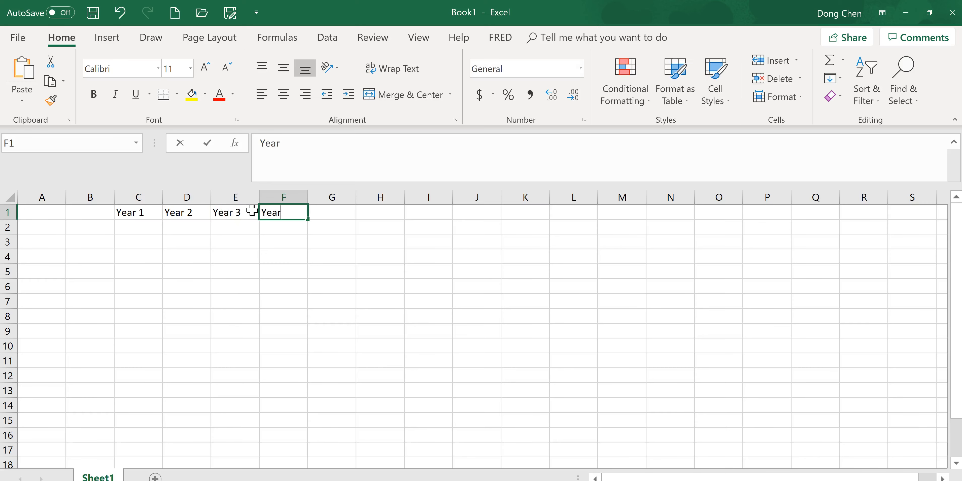
key(alt+Tab)
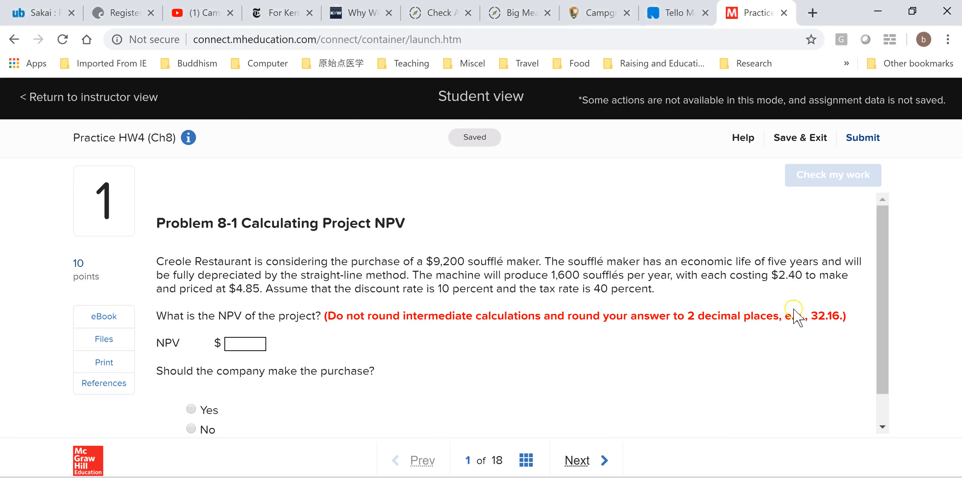
key(alt+Tab)
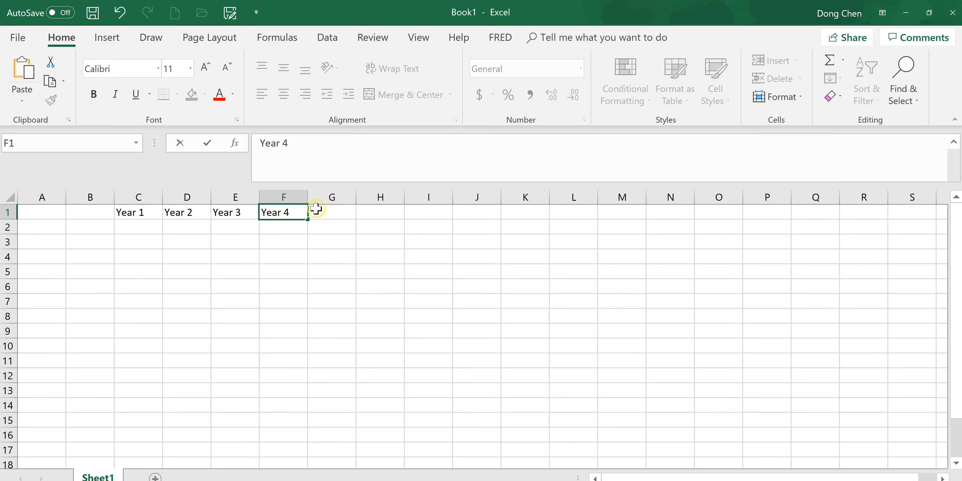
Complete the header row with Year 5 in G1 and Year 0 in B1
key(Right)
text(Y)
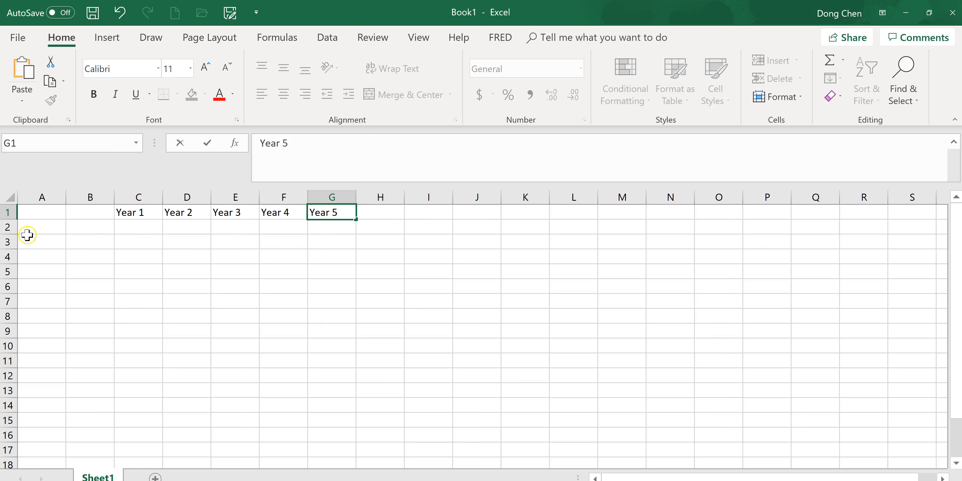
click(82, 207)
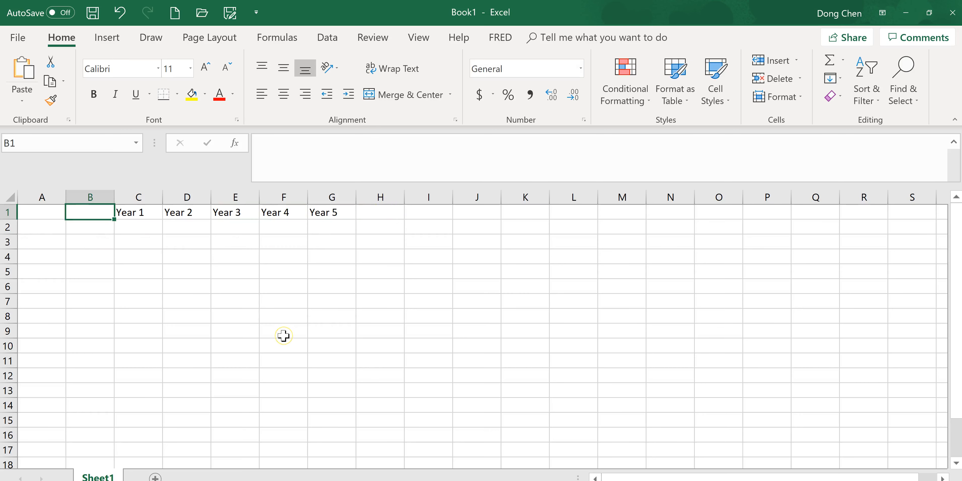
text(Year 0)
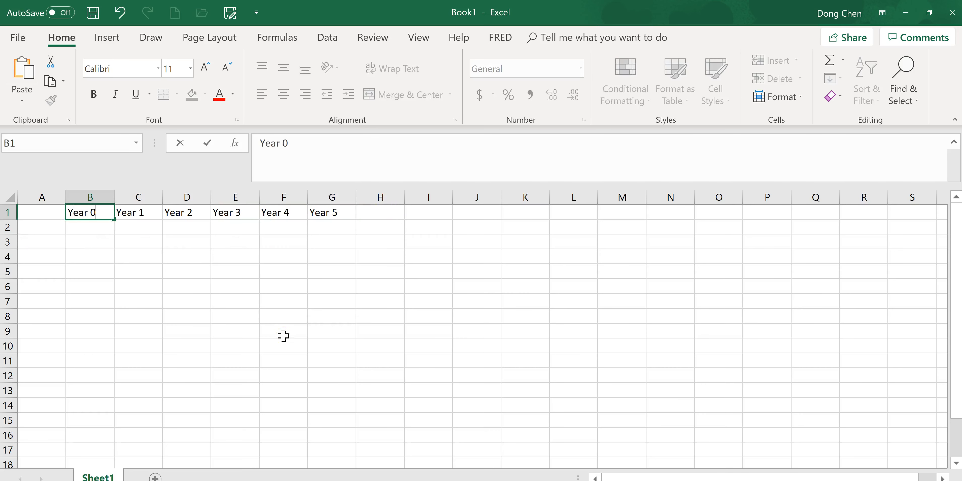
Enter the row label "Equipment cost" in A2 and widen column A to fit it
click(34, 226)
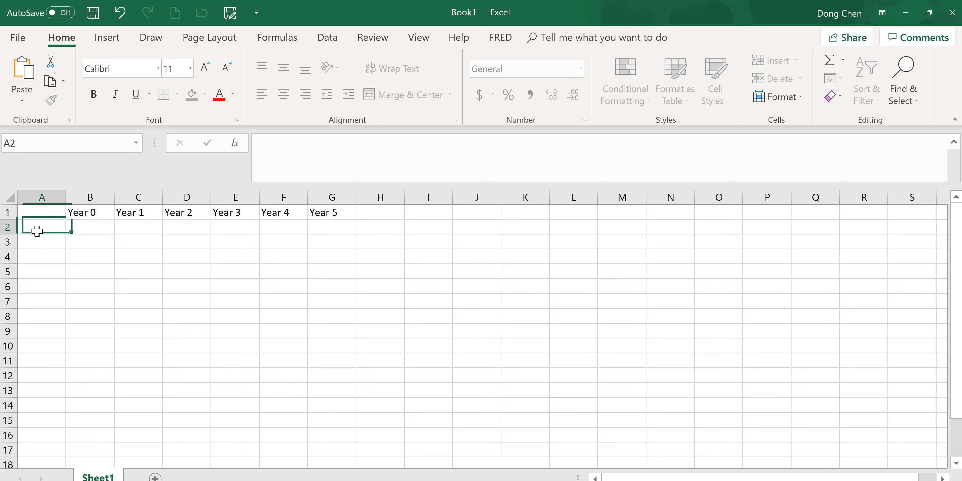
text(Eq)
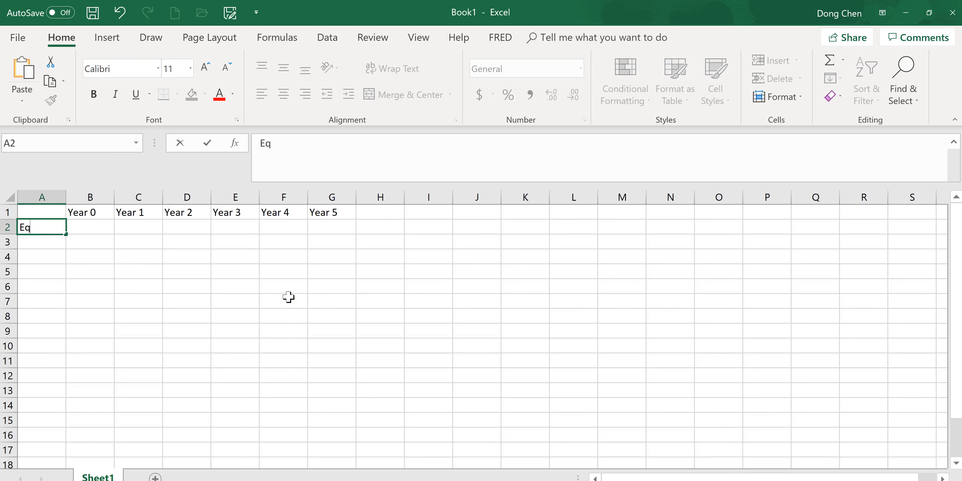
text(uipment cost)
key(Return)
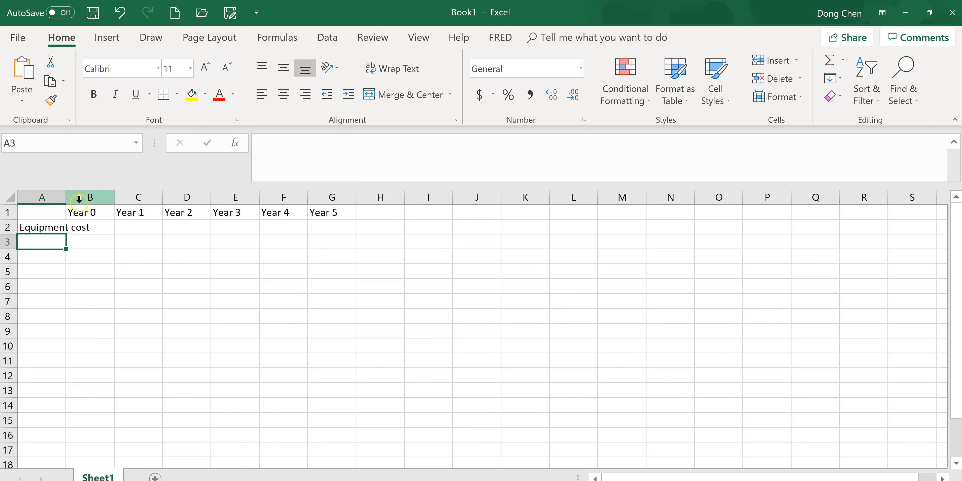
double_click(69, 193)
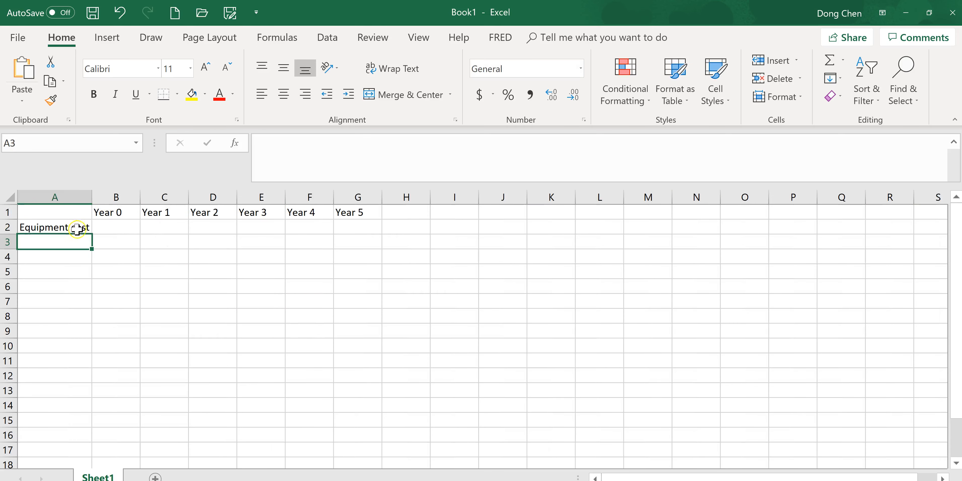
Check the purchase price in the homework problem and enter 9200 as the Year 0 equipment cost in B2
click(129, 229)
key(alt+Tab)
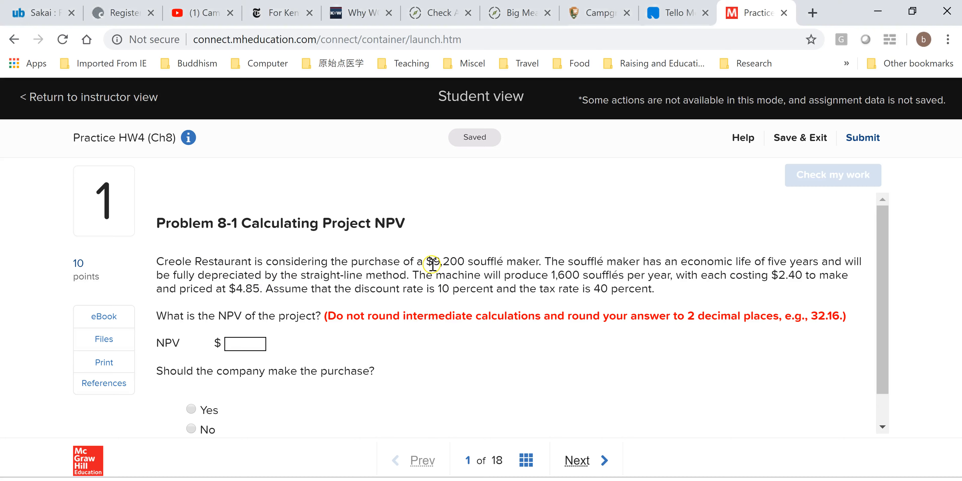
key(alt+Tab)
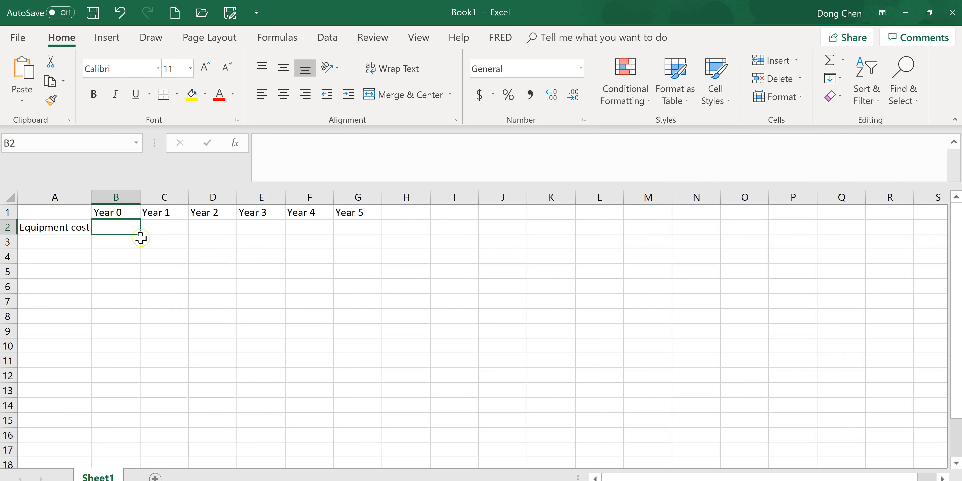
text(9200)
key(Return)
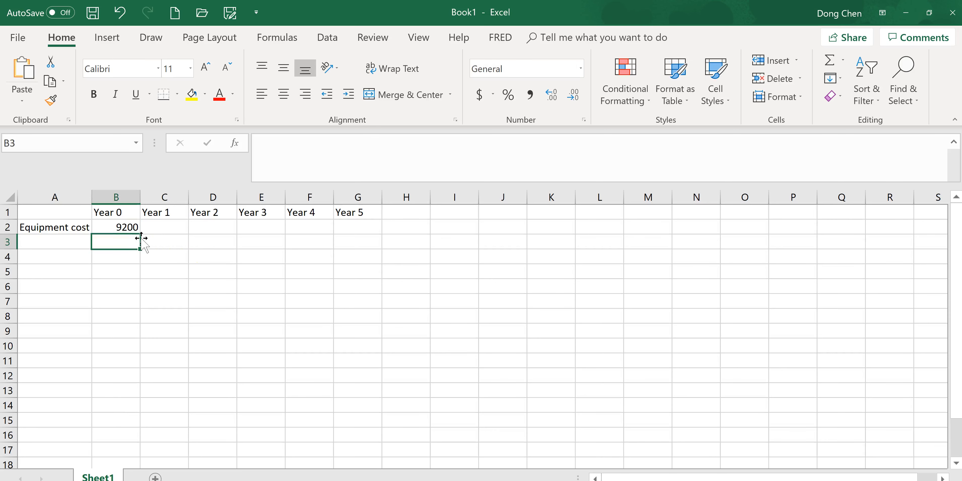
click(131, 228)
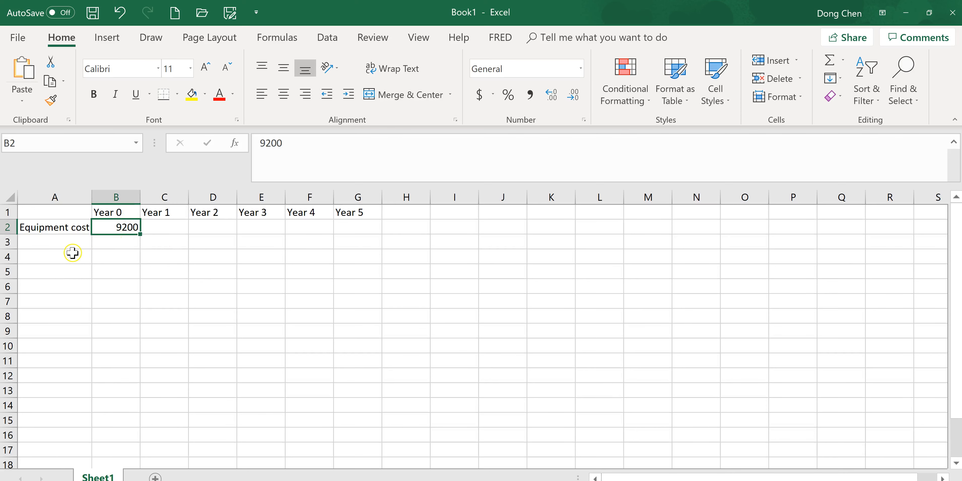
Review the homework problem's sales data, returning to Excel to enter the row label "Revenue" in A3
click(61, 241)
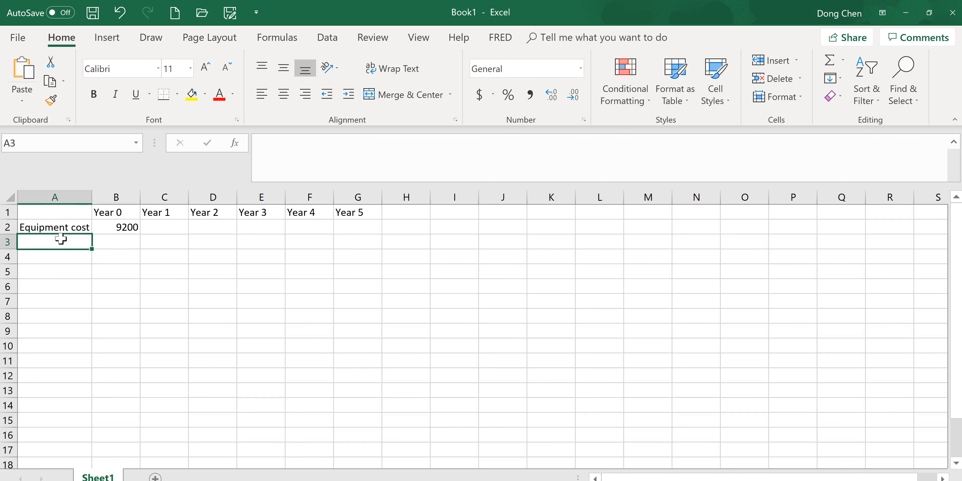
key(alt+Tab)
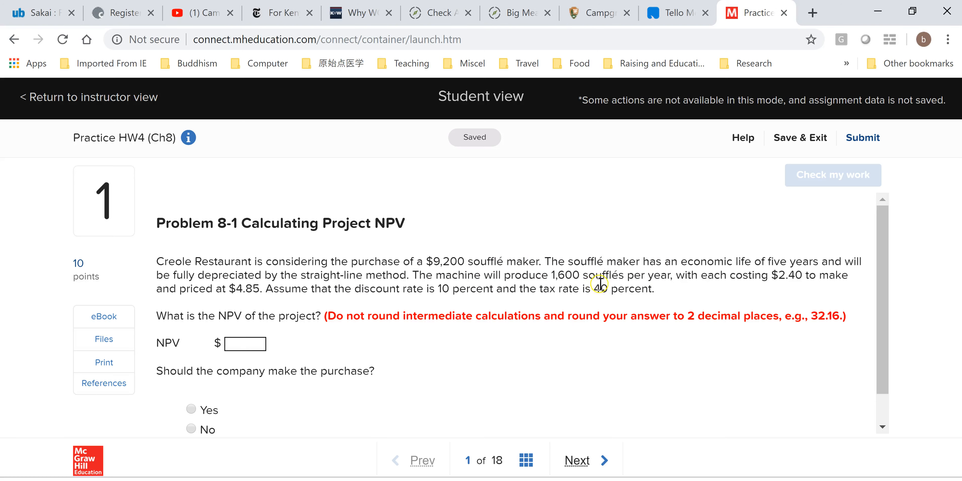
key(alt+Tab)
text(Re)
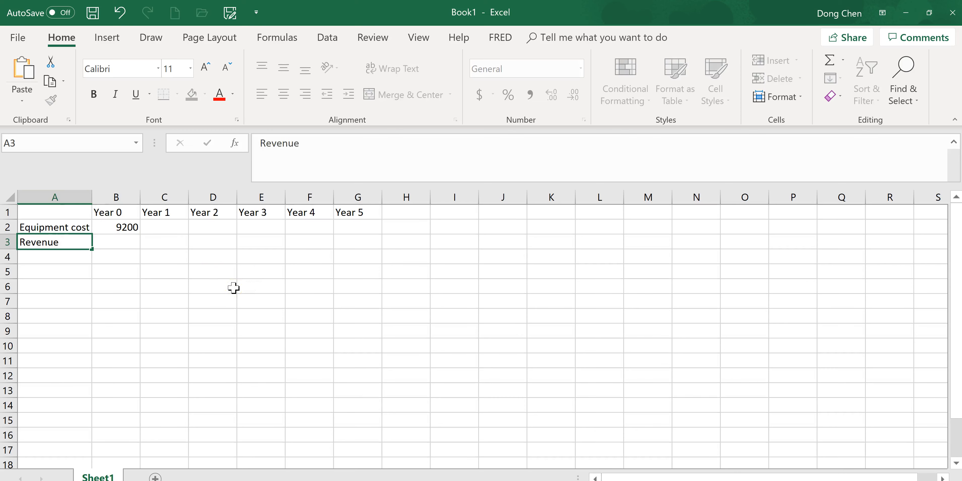
key(Tab)
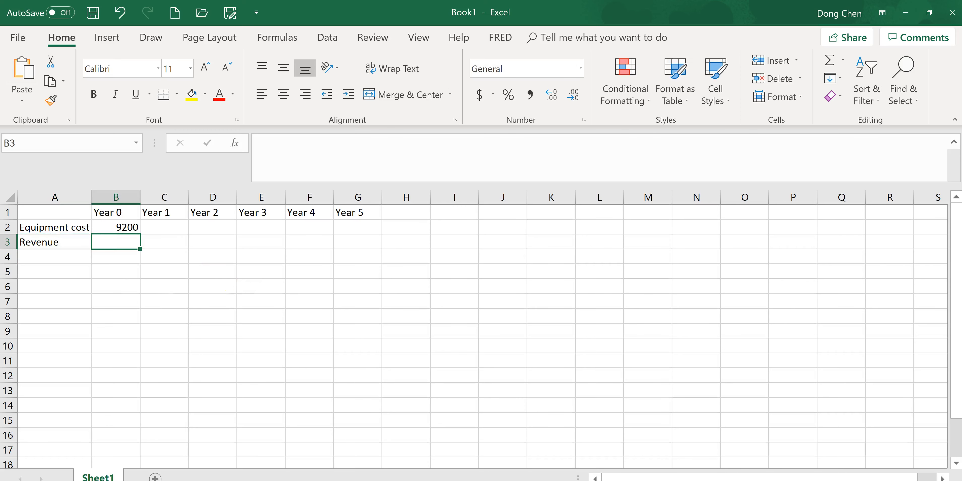
Insert a blank row between the Equipment cost and Revenue rows
click(7, 242)
right_click(7, 242)
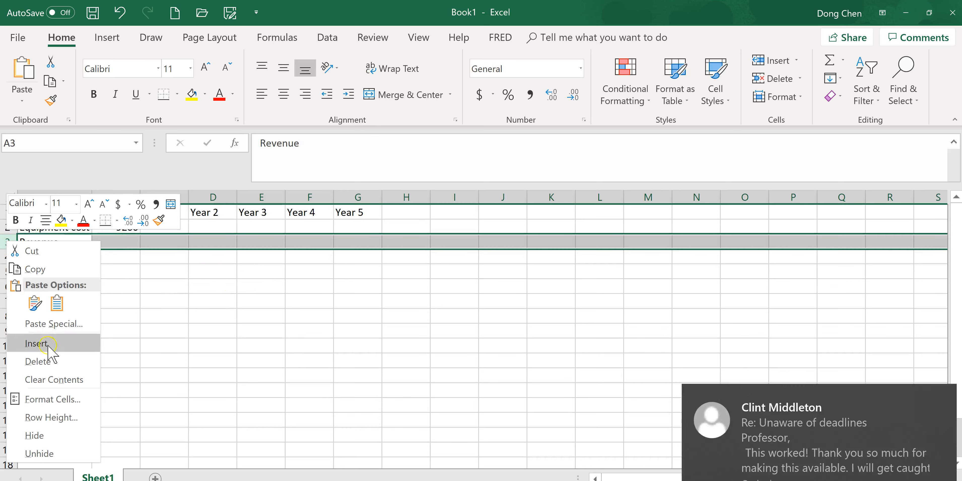
click(36, 343)
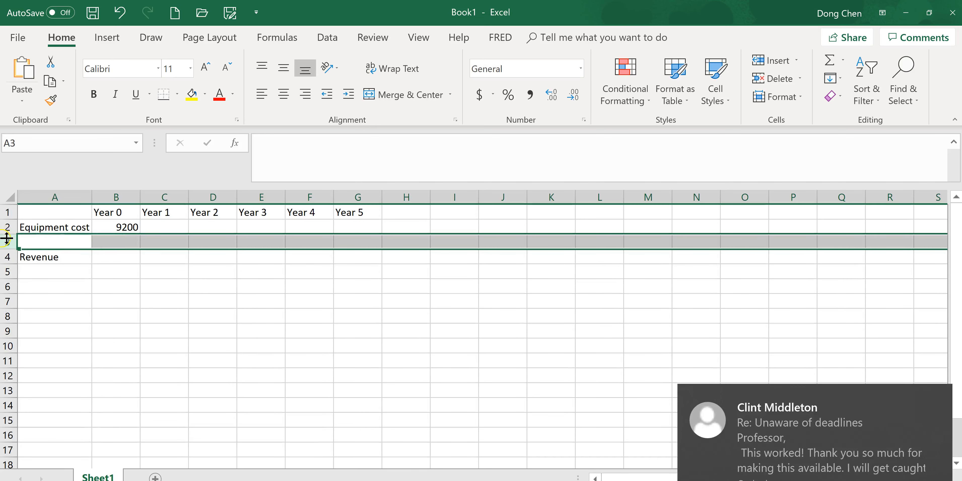
right_click(6, 227)
click(52, 341)
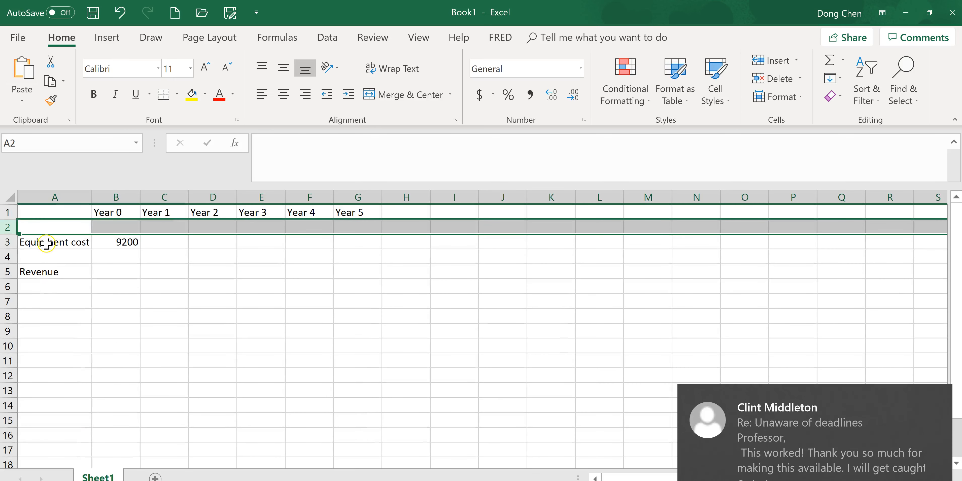
click(121, 14)
Insert a second blank row at row 3, below Equipment cost
click(7, 242)
right_click(12, 242)
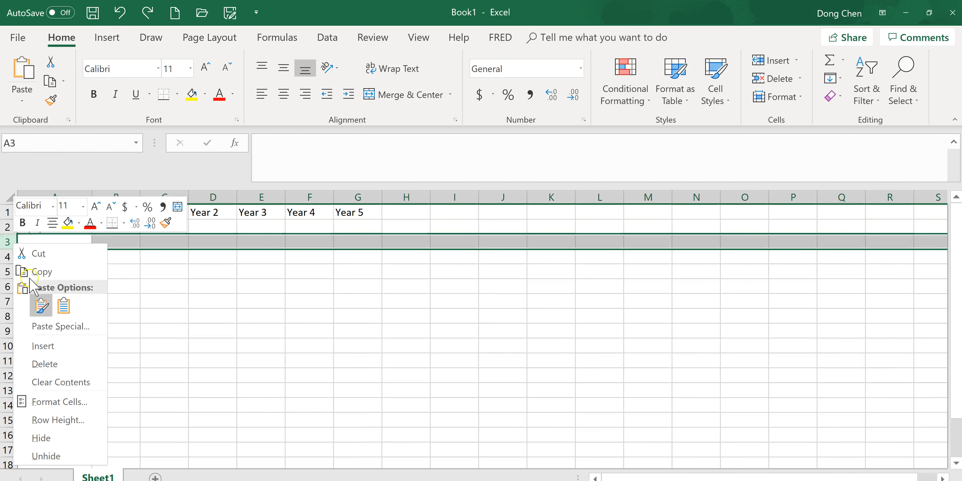
click(48, 345)
Enter the row label "Unit" in cell A3
click(52, 241)
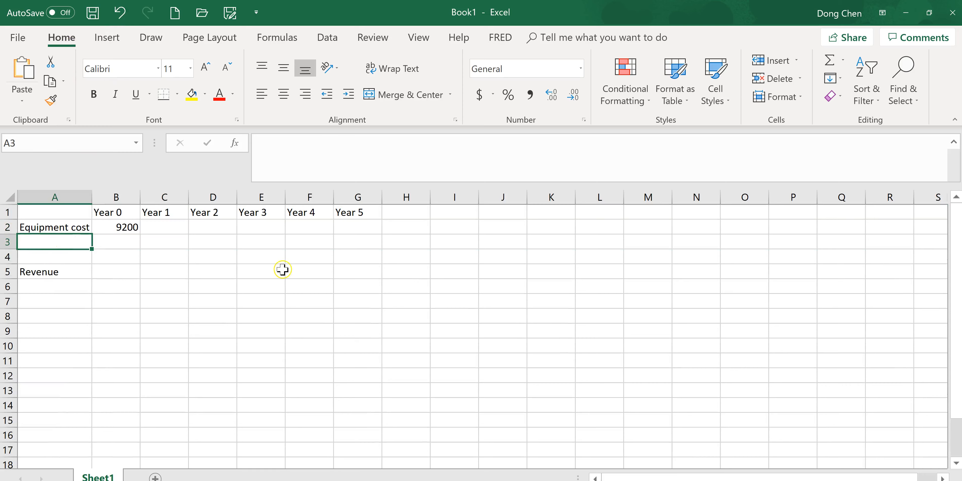
text(Unit)
key(Tab)
Look up the yearly production quantity in the homework problem and enter 1600 for Year 1 in C3
key(alt+Tab)
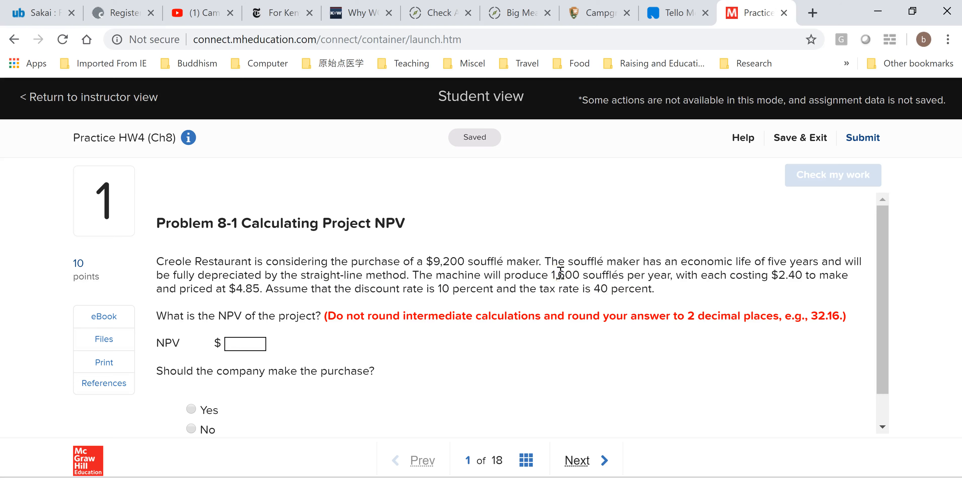
key(alt+Tab)
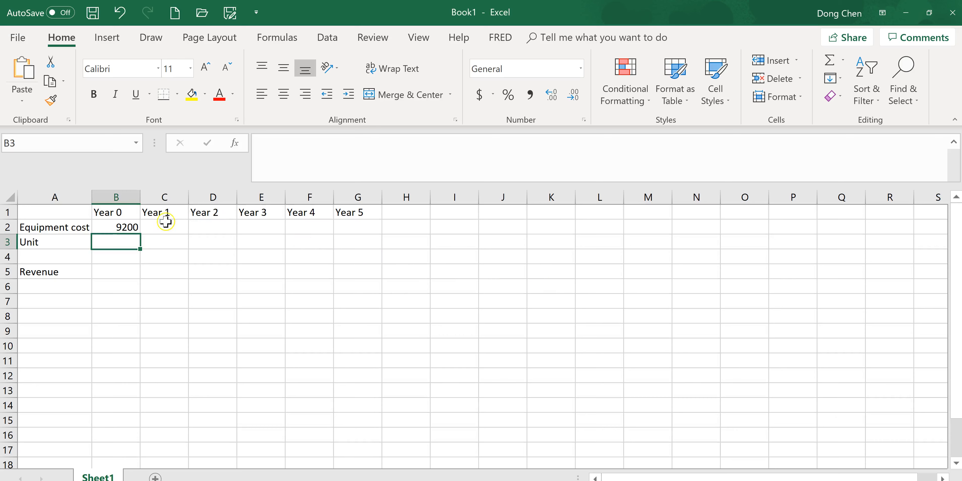
click(156, 241)
text(1600)
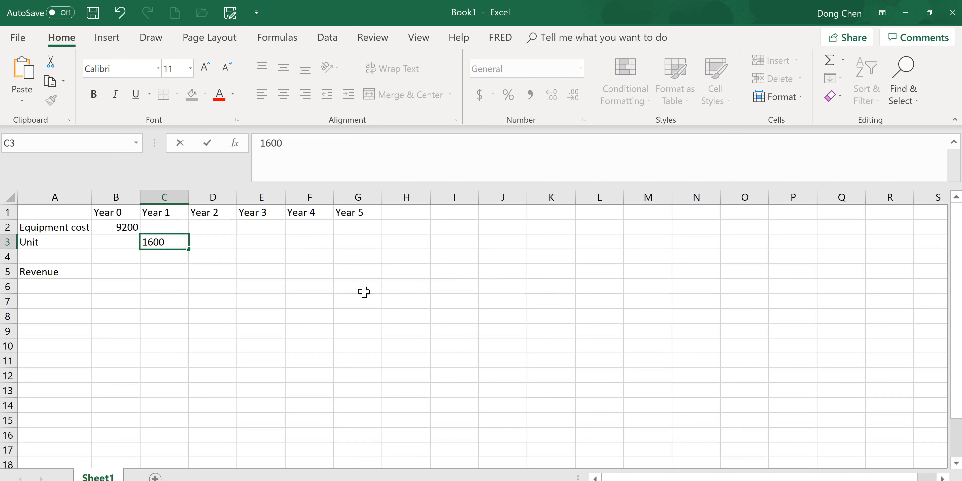
key(Return)
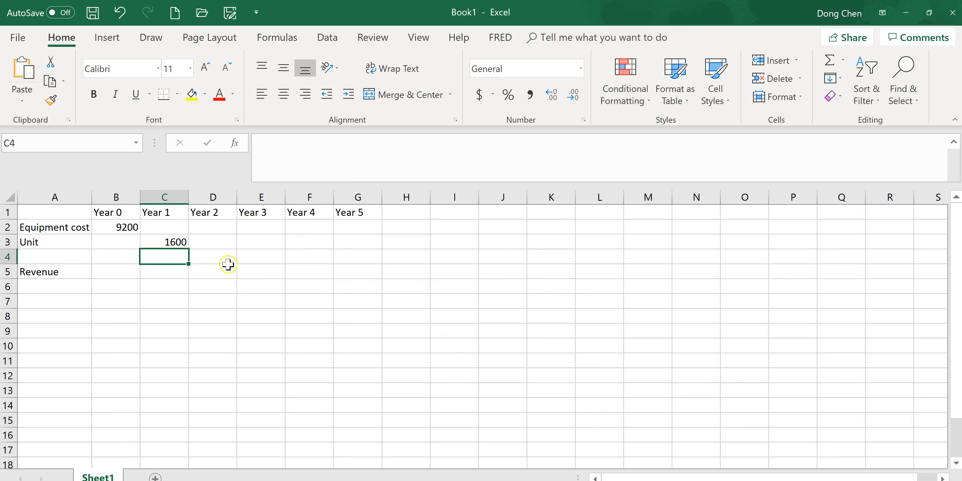
Fill the Year 1 unit quantity of 1600 across Years 2 to 5 and enter the row label "Price" in cell A4
click(178, 244)
drag(189, 249, 372, 245)
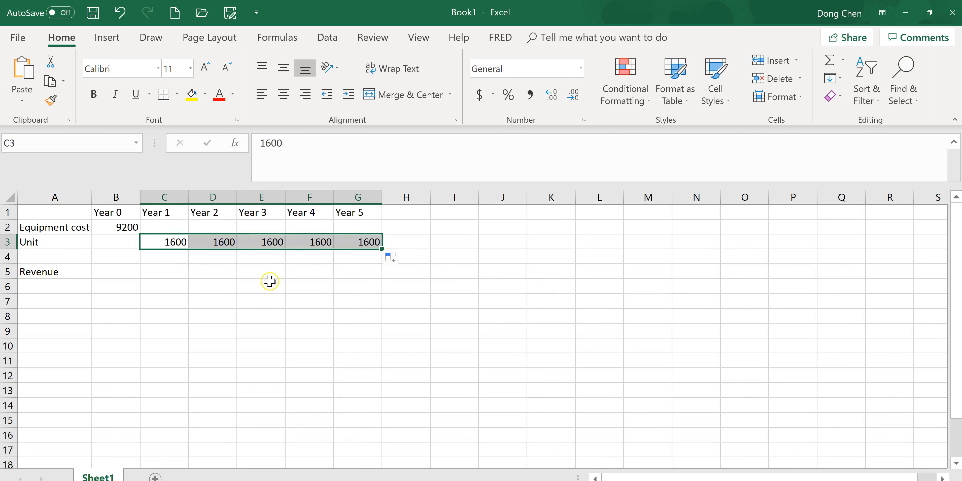
click(53, 256)
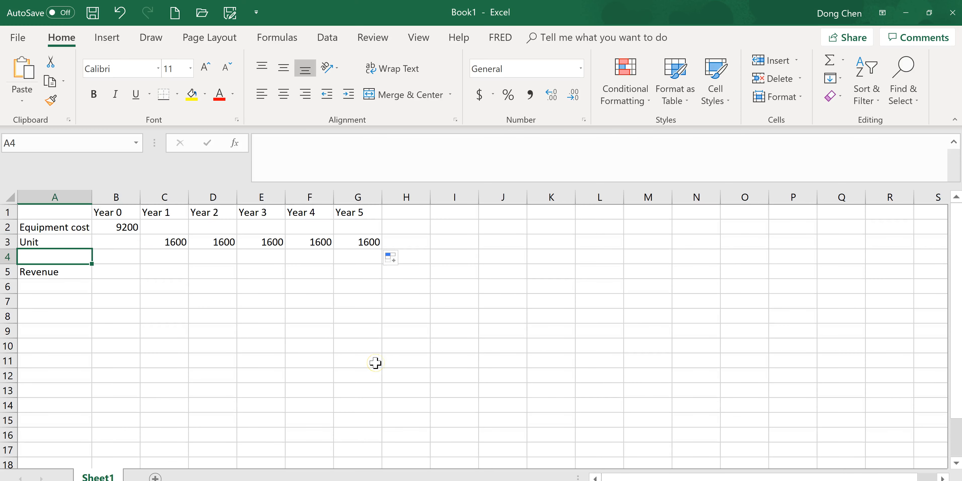
text(Pr)
key(Tab)
key(Tab)
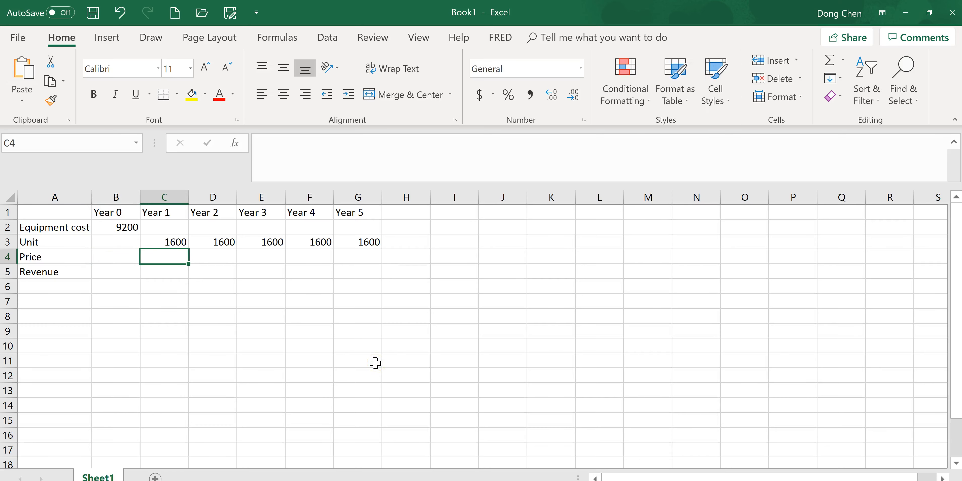
Look up the selling price in the homework problem and enter 4.85 in the Price row for Years 1 to 5
key(alt+Tab)
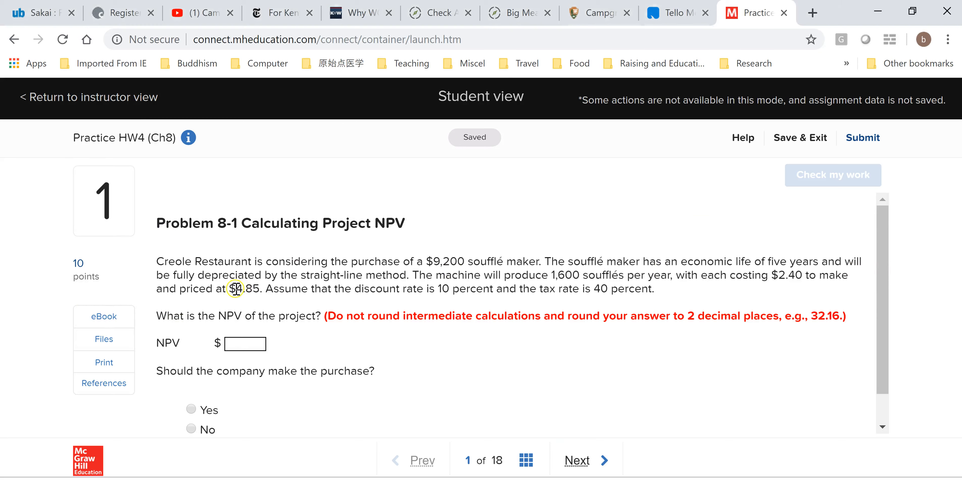
key(alt+Tab)
text(4.)
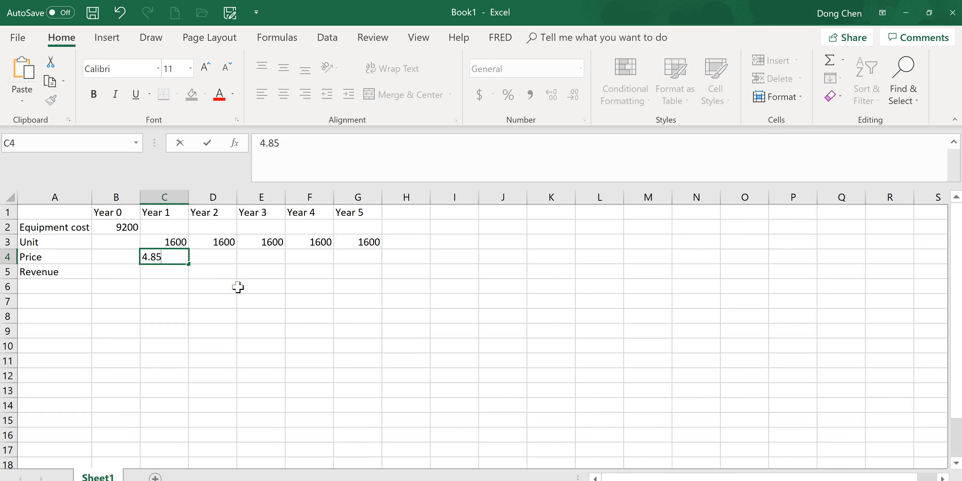
key(Tab)
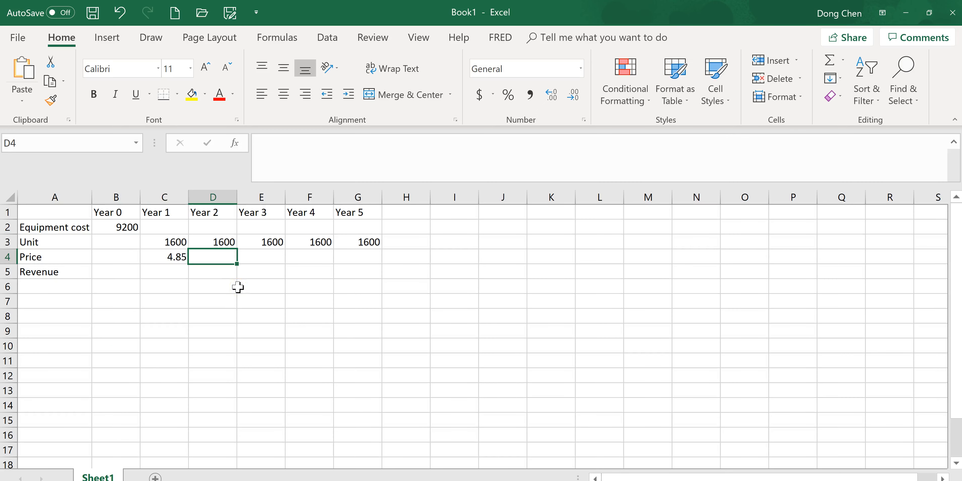
click(155, 257)
drag(189, 263, 391, 260)
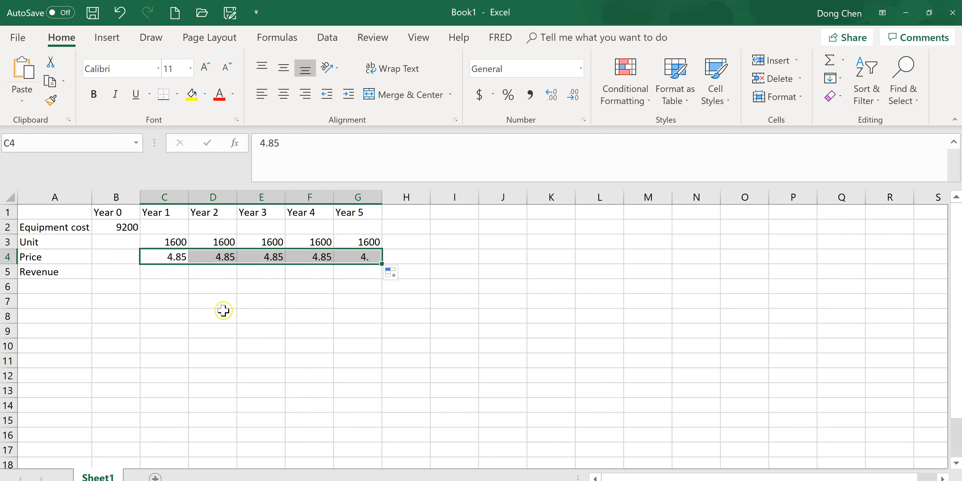
Insert a blank row above Revenue and enter the row label "Cost" in cell A5
click(9, 271)
right_click(9, 271)
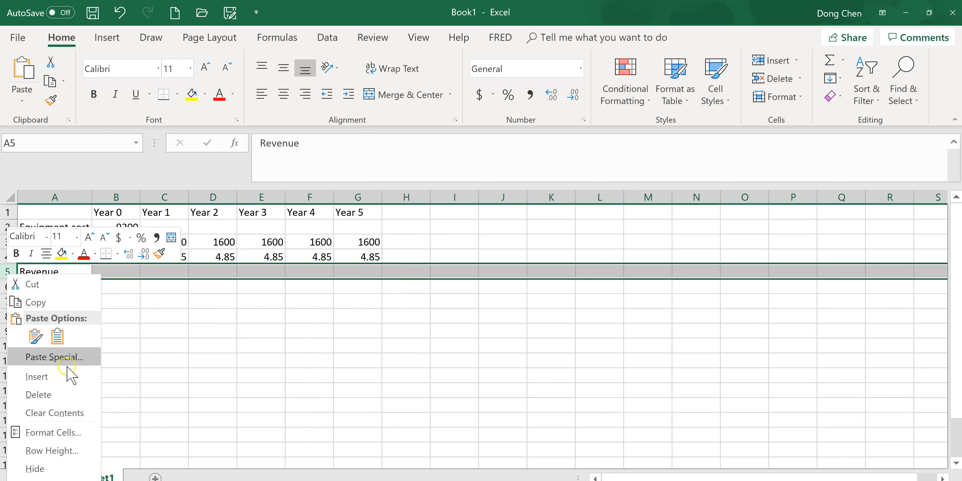
click(66, 377)
click(47, 272)
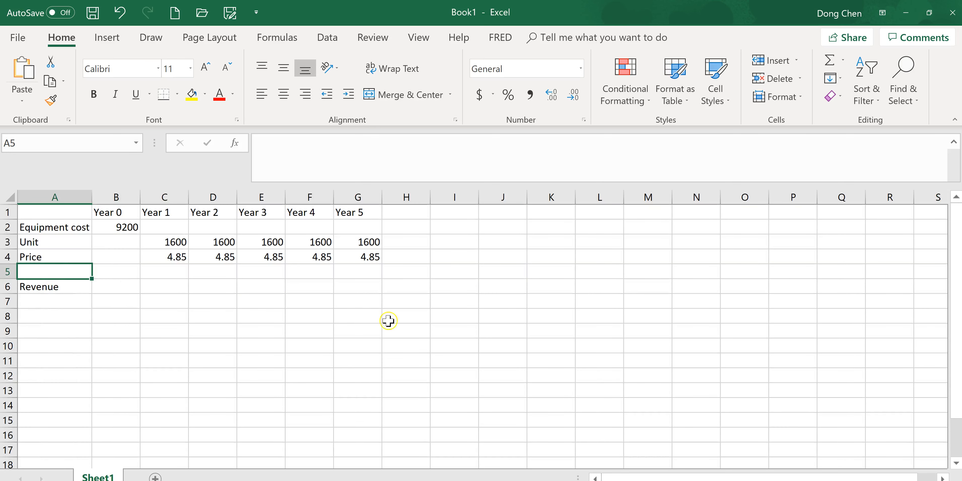
text(Cos)
key(Tab)
key(Tab)
Look up the cost per soufflé in the homework problem and enter 2.40 in row 5 for Years 1 to 5
key(alt+Tab)
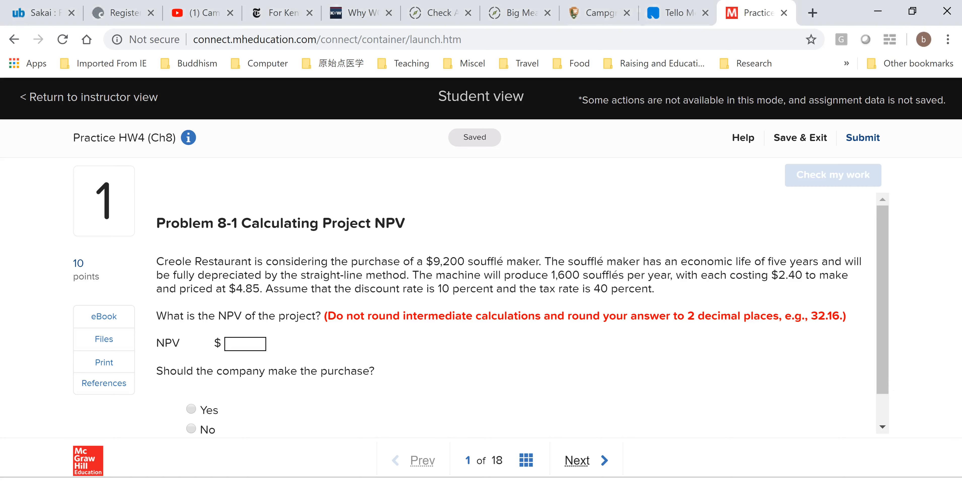
key(alt+Tab)
text(2)
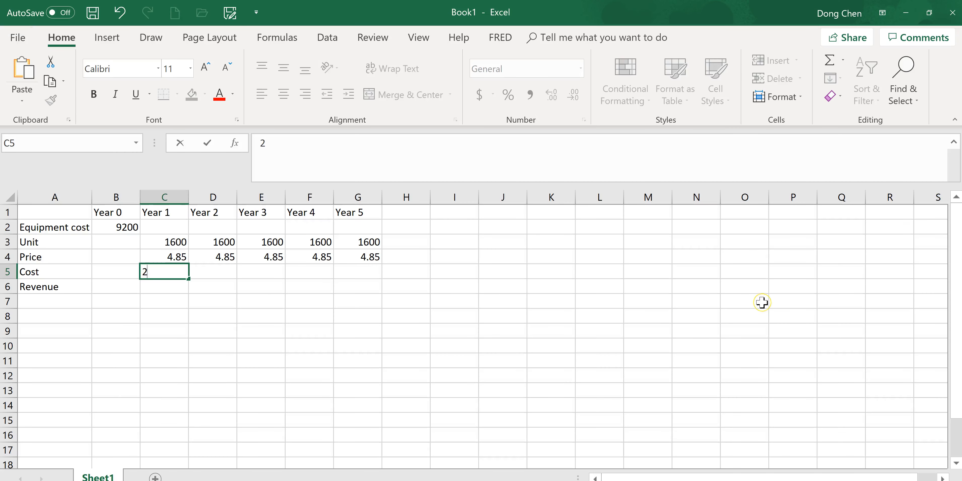
text(.40)
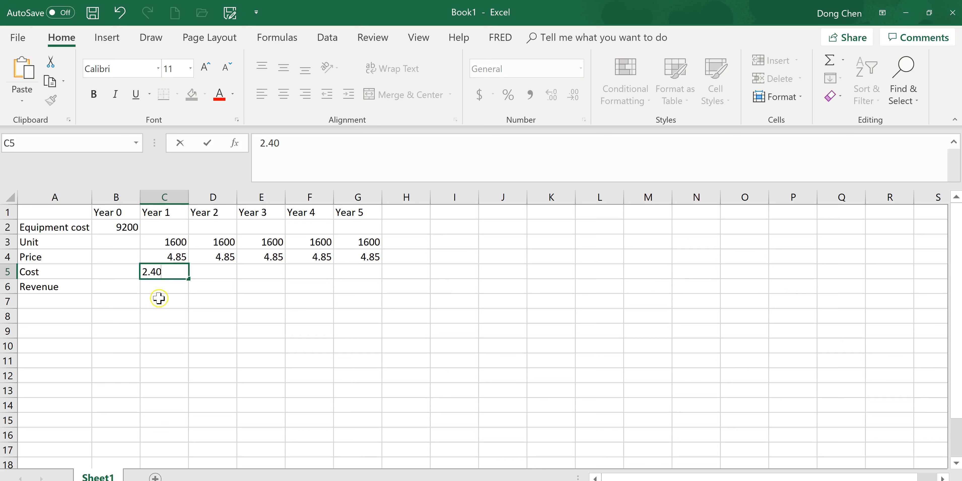
click(193, 271)
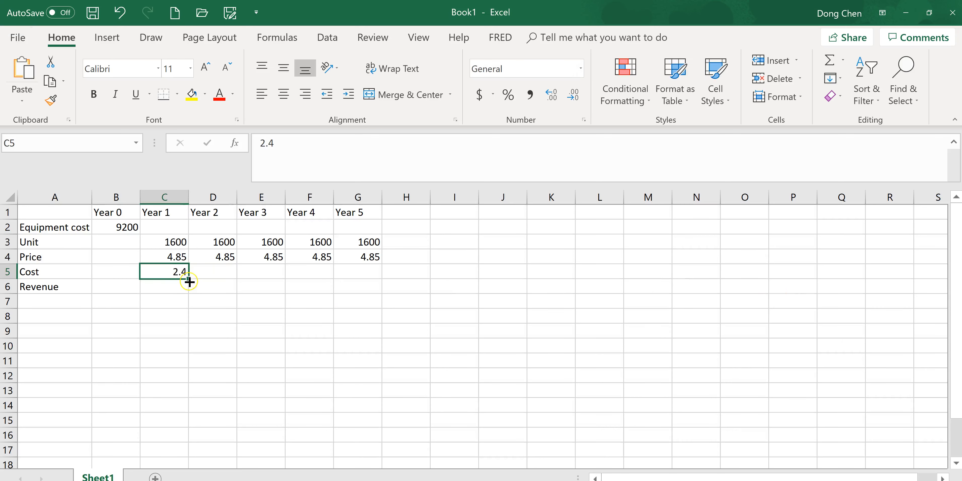
click(189, 276)
click(185, 277)
drag(187, 281, 381, 280)
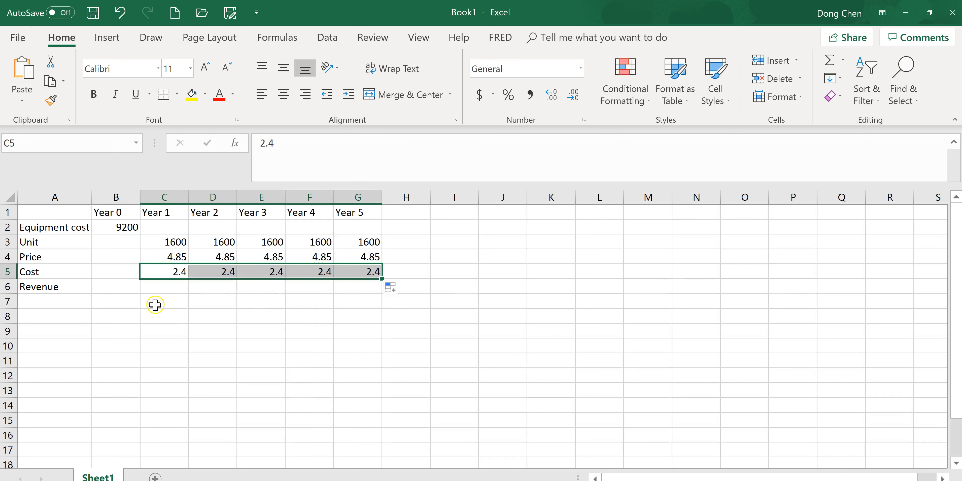
Calculate Year 1 revenue in C6 with the formula =C3*C4 and fill it across to Year 5
click(164, 287)
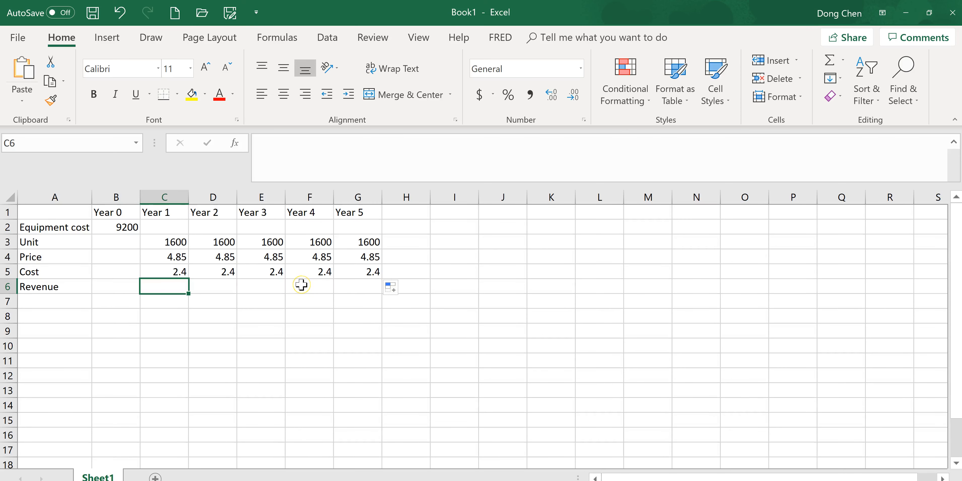
text(=)
click(175, 244)
text(*)
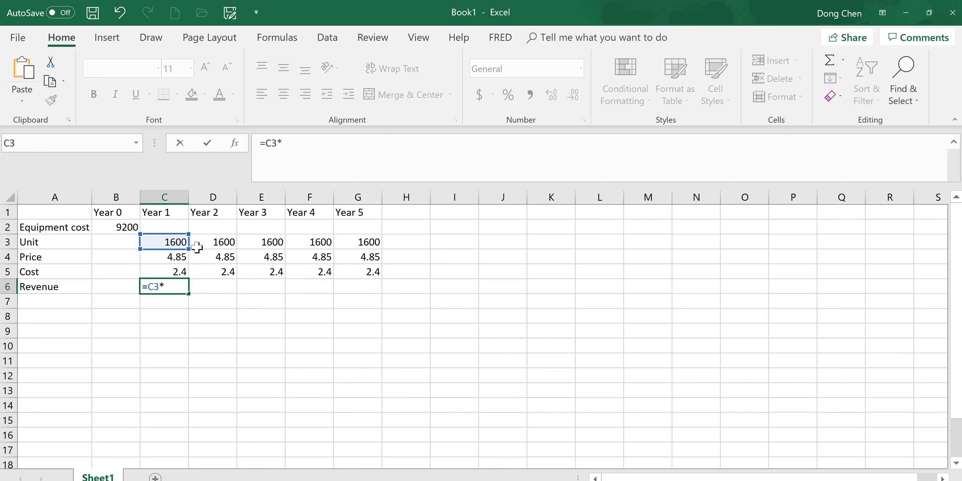
click(177, 263)
key(Return)
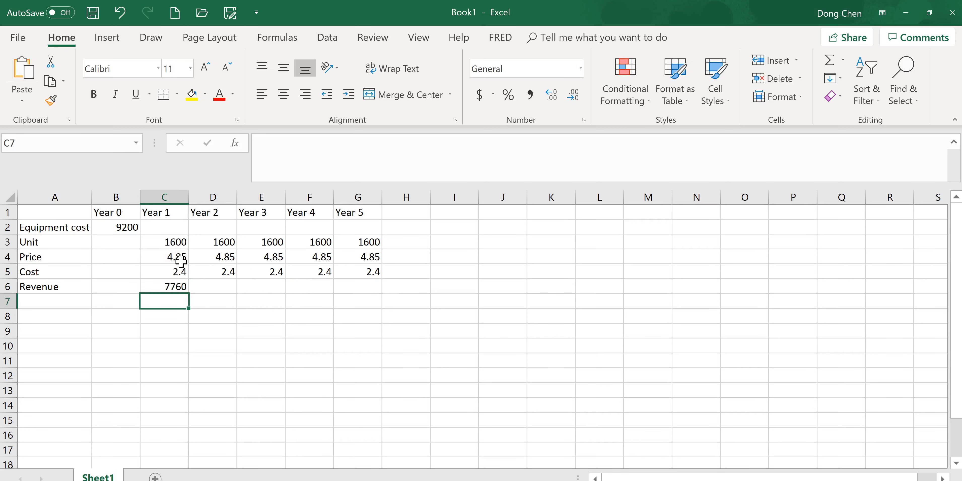
click(177, 289)
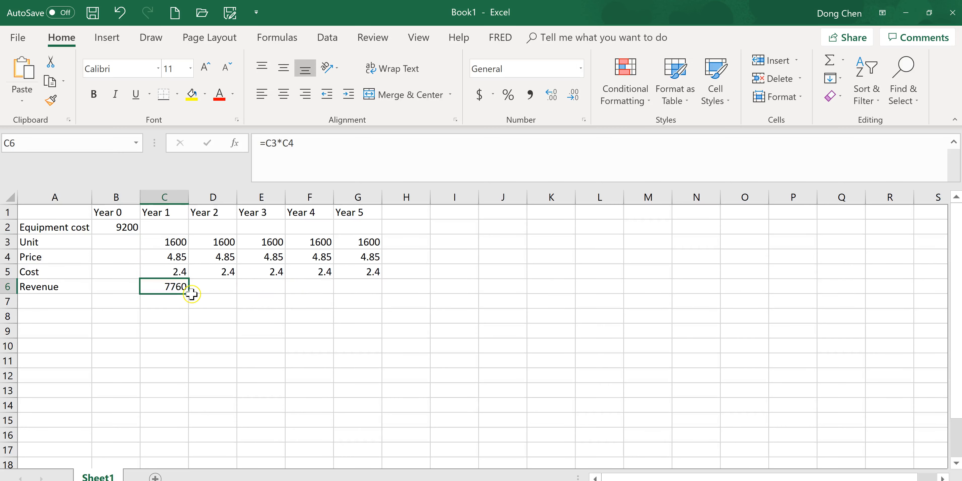
drag(189, 297, 377, 295)
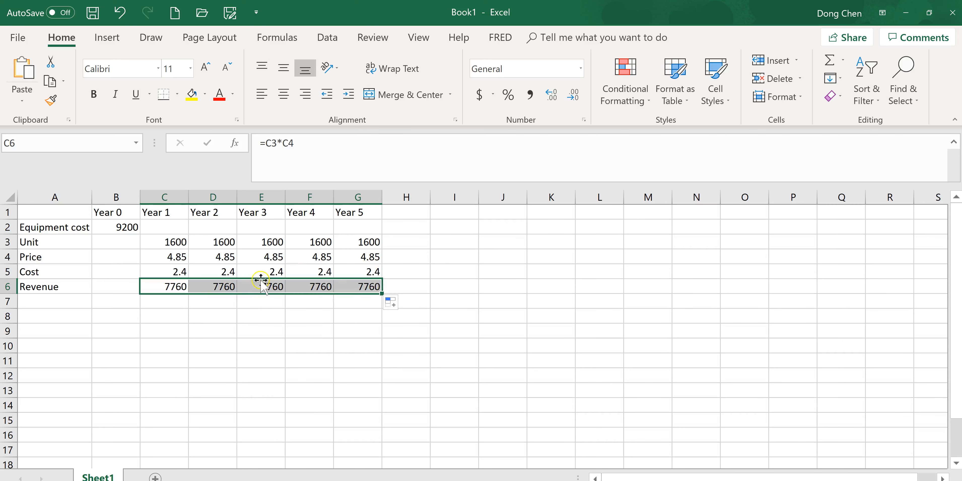
Enter the row label "Cost" in cell A7 and change the label in A5 to "Cost per unit"
click(39, 298)
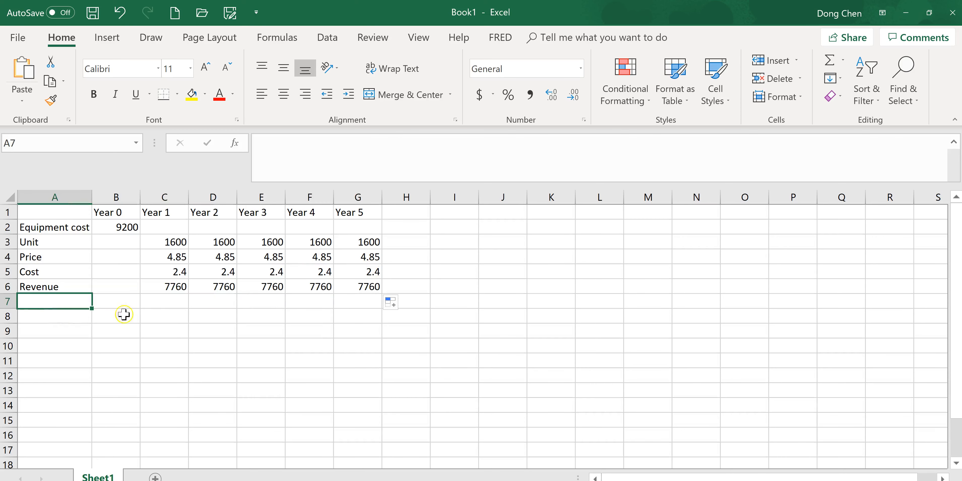
text(Cost)
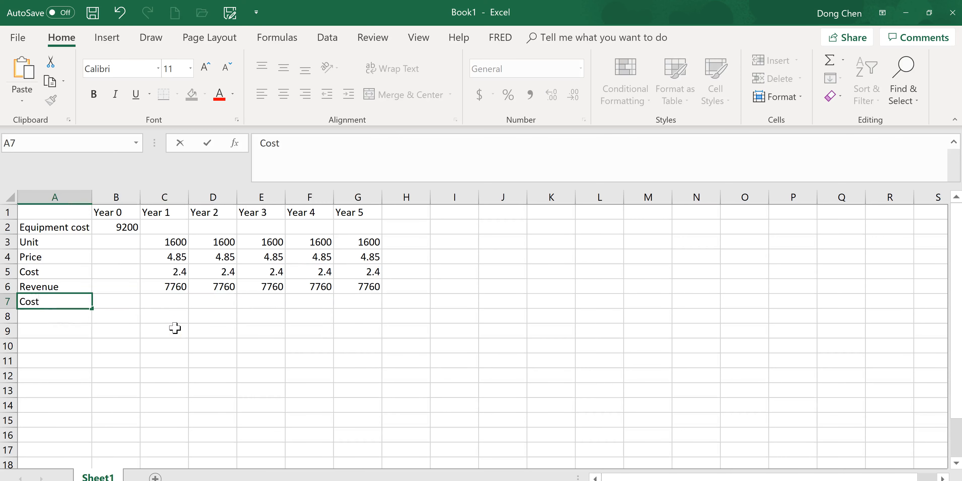
key(Tab)
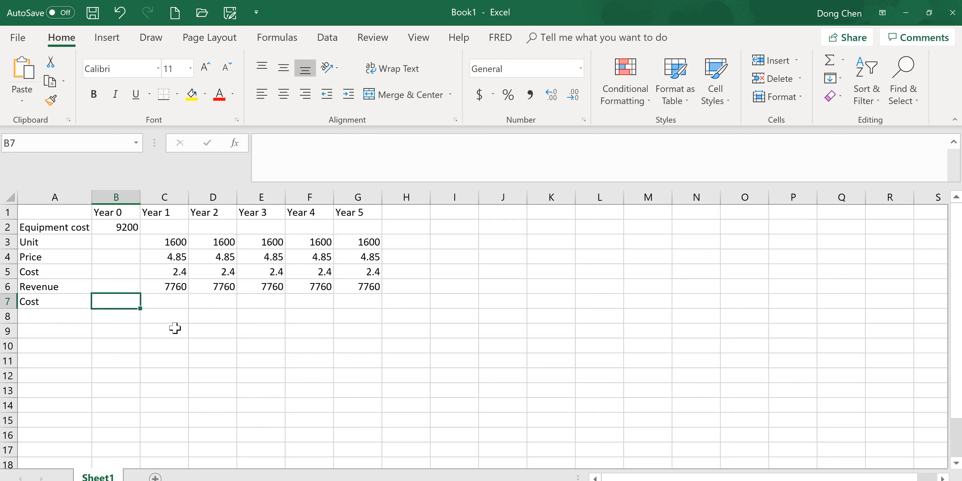
click(53, 274)
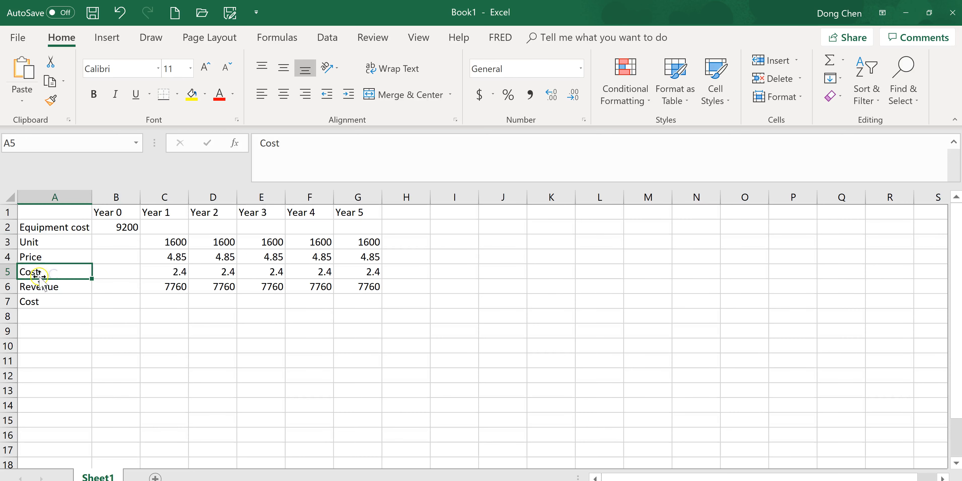
click(352, 143)
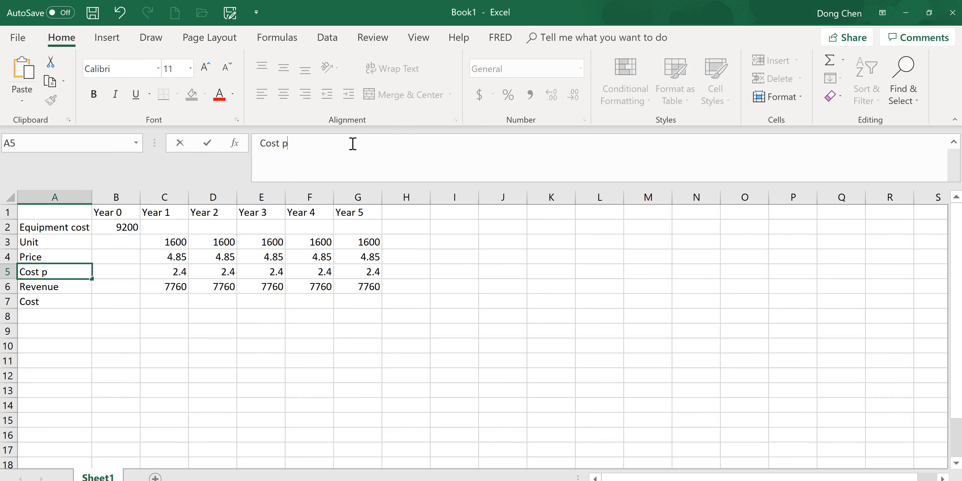
text(per unit)
key(Return)
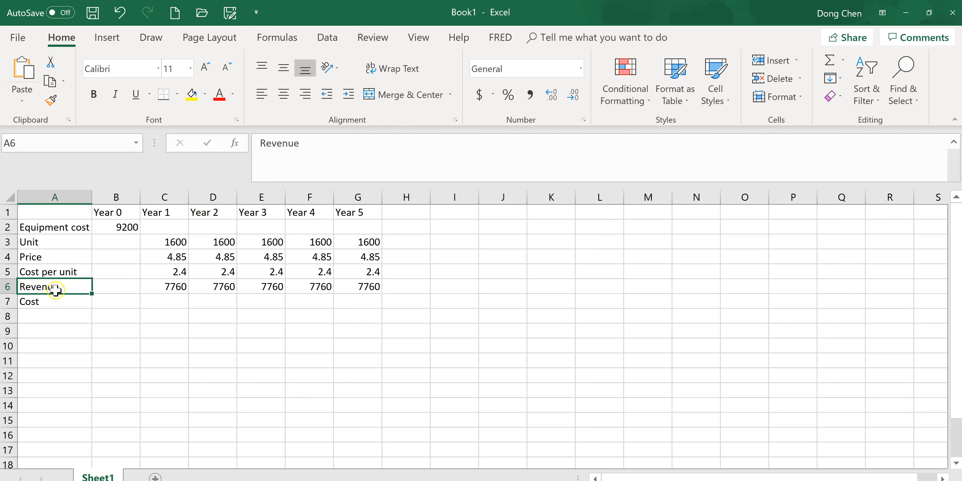
Calculate the Year 1 total cost in C7 with the formula =C3*C5 and fill it across to Year 5
click(68, 304)
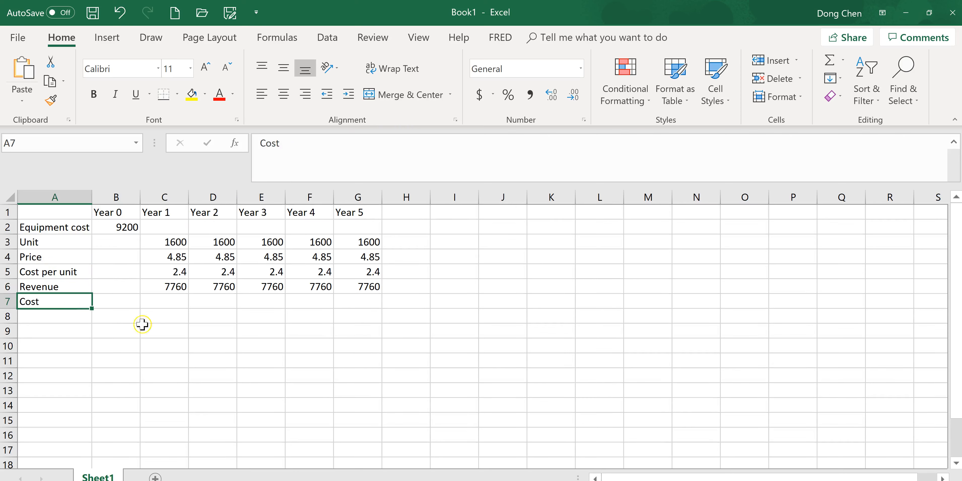
click(186, 300)
text(=)
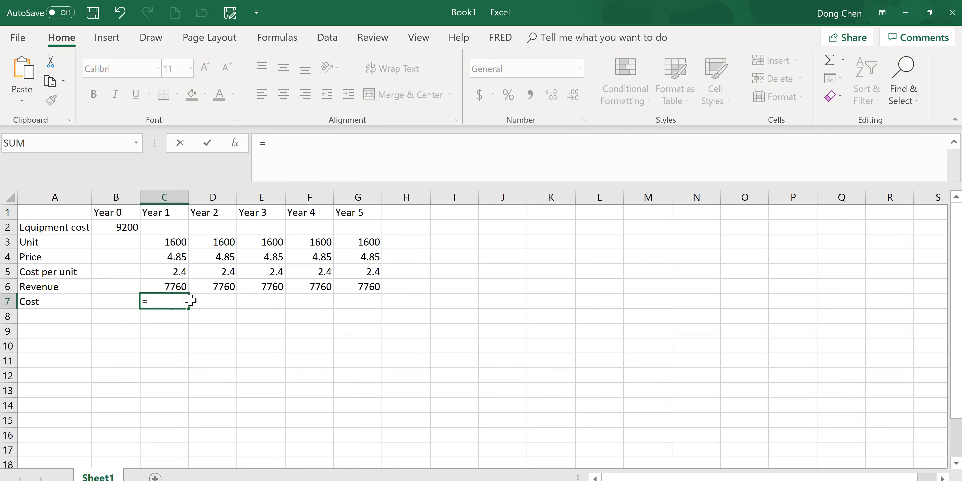
click(172, 242)
text(*)
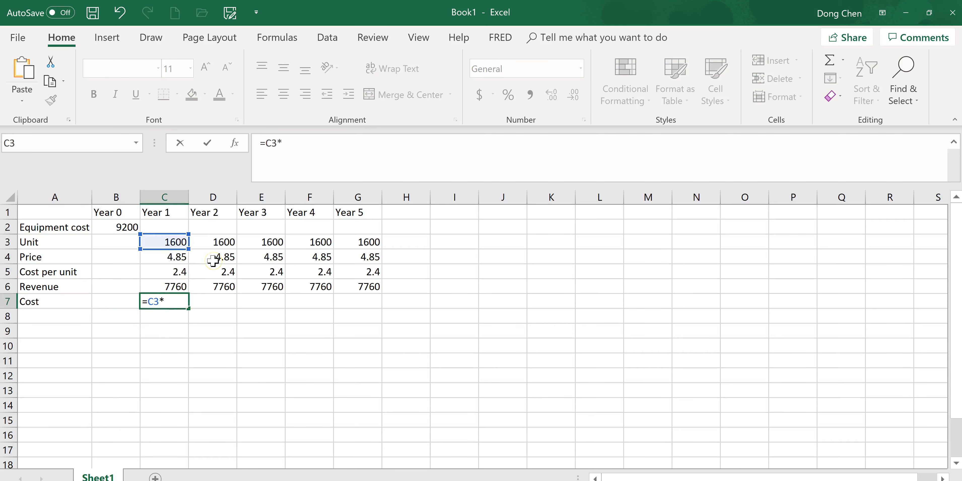
click(172, 277)
key(Return)
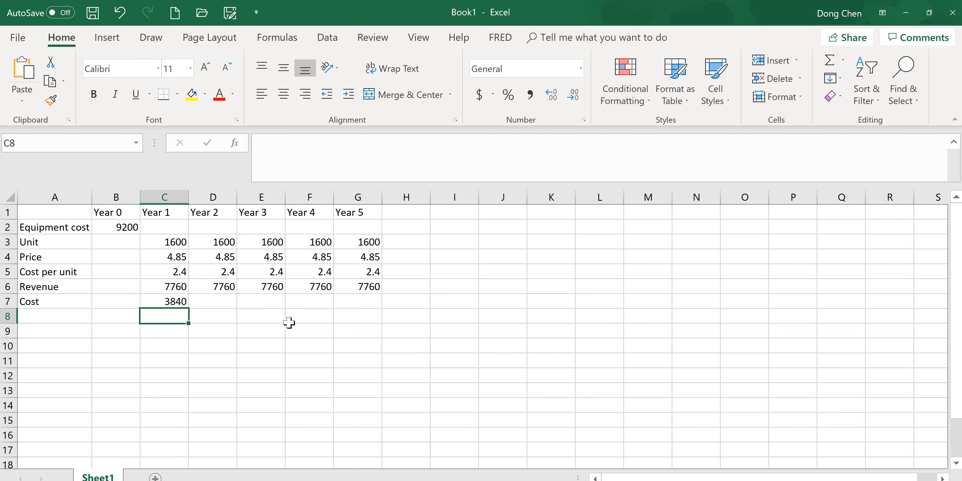
click(180, 305)
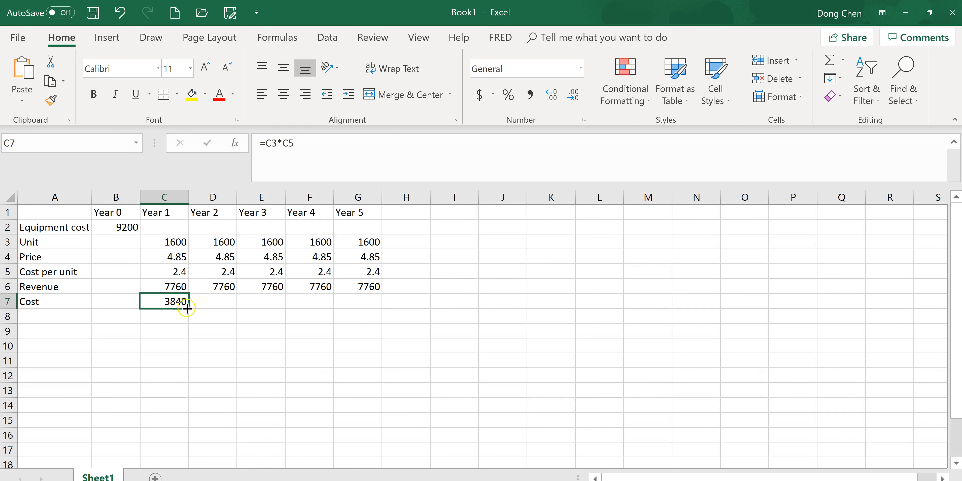
drag(189, 308, 383, 317)
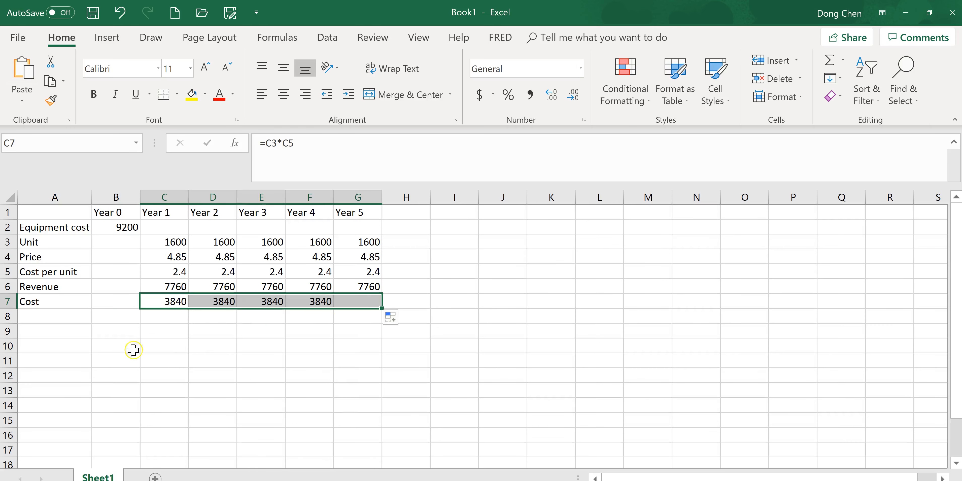
Enter the row label "Dep" in cell A8 and select that row's Year 1 cell
click(35, 315)
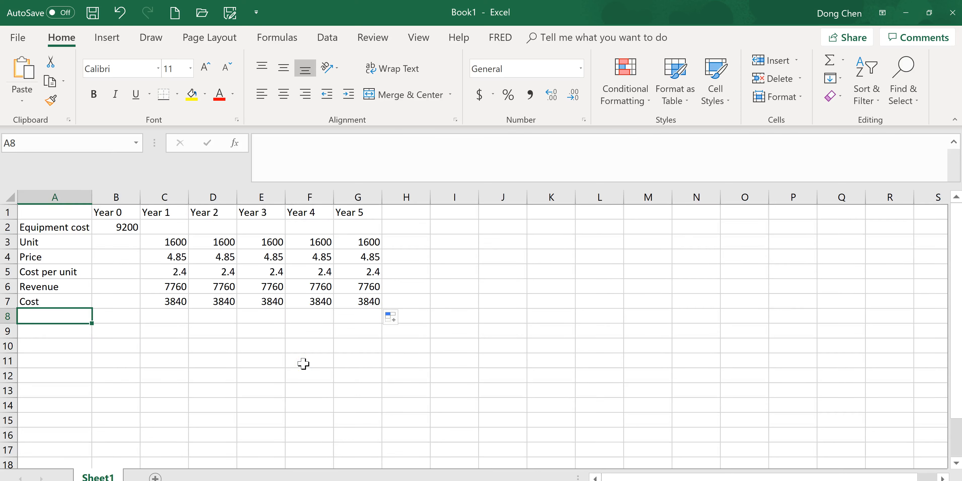
text(Dep)
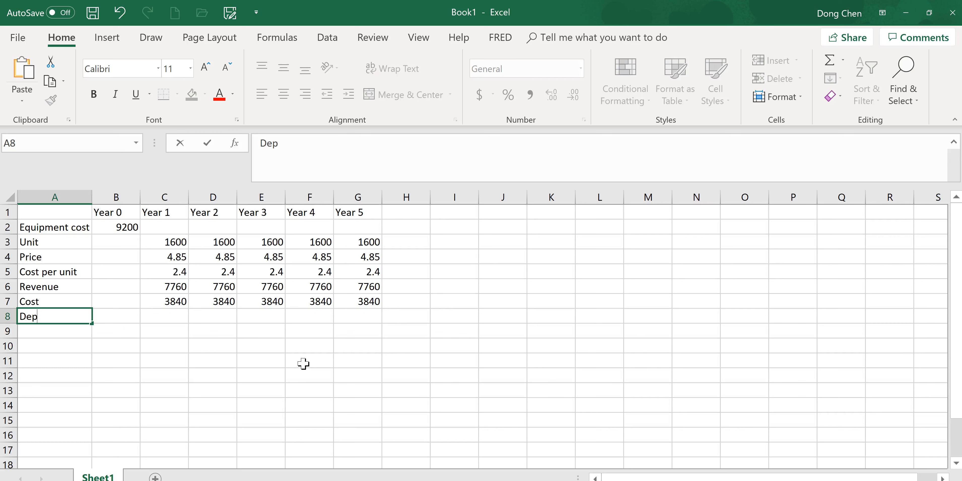
key(Tab)
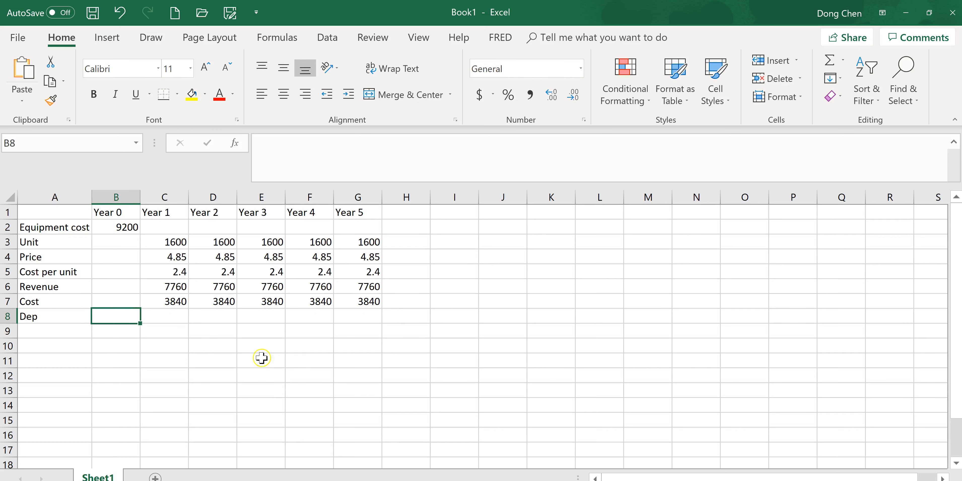
click(176, 317)
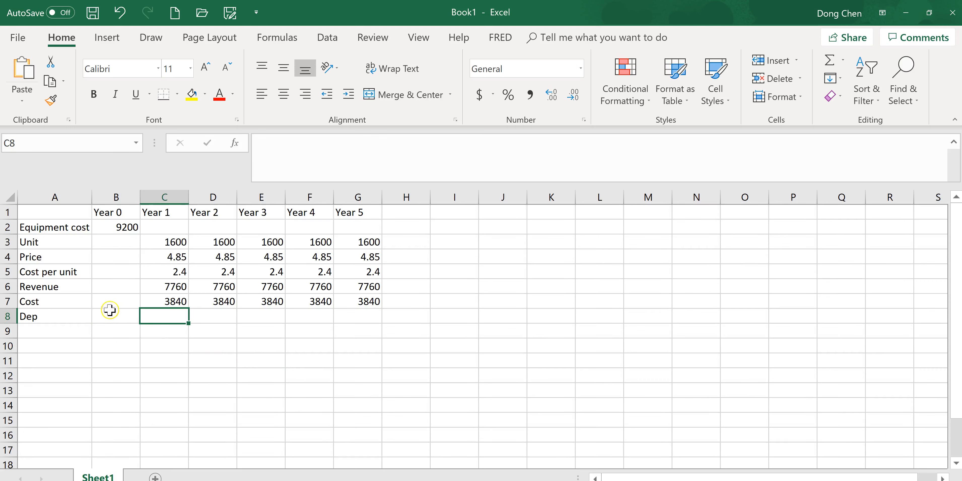
Name the Year 0 equipment cost cell B2 "equipcost"
click(127, 228)
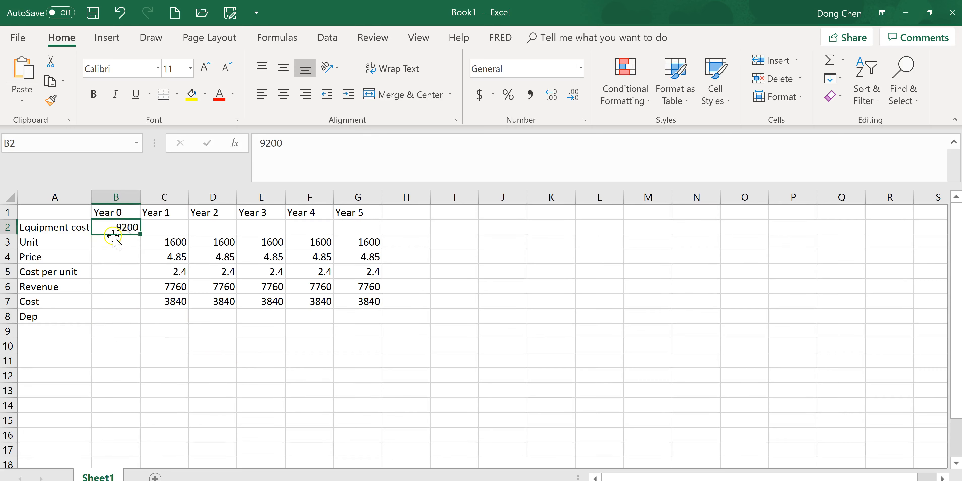
click(20, 141)
key(Return)
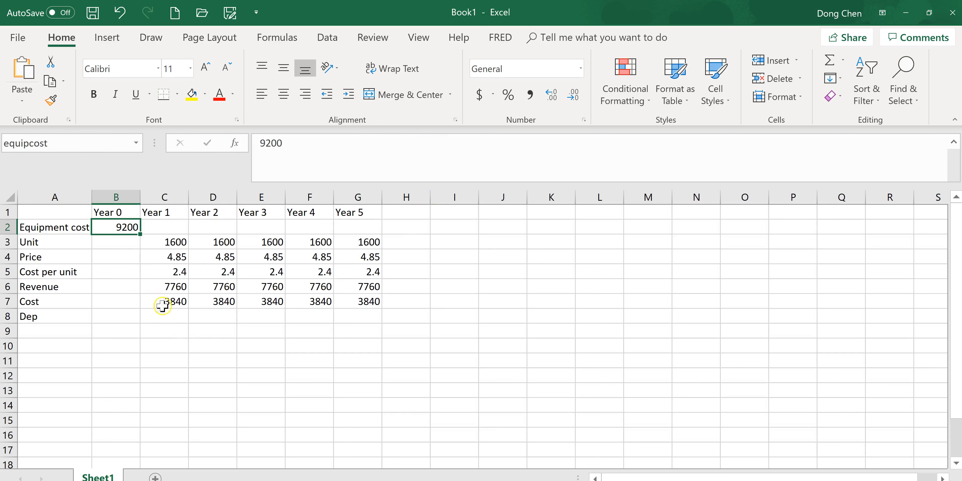
Calculate Year 1 depreciation in C8 with the formula =1/5*equipcost, checking the economic life in the problem, and fill it across to Year 5
click(167, 318)
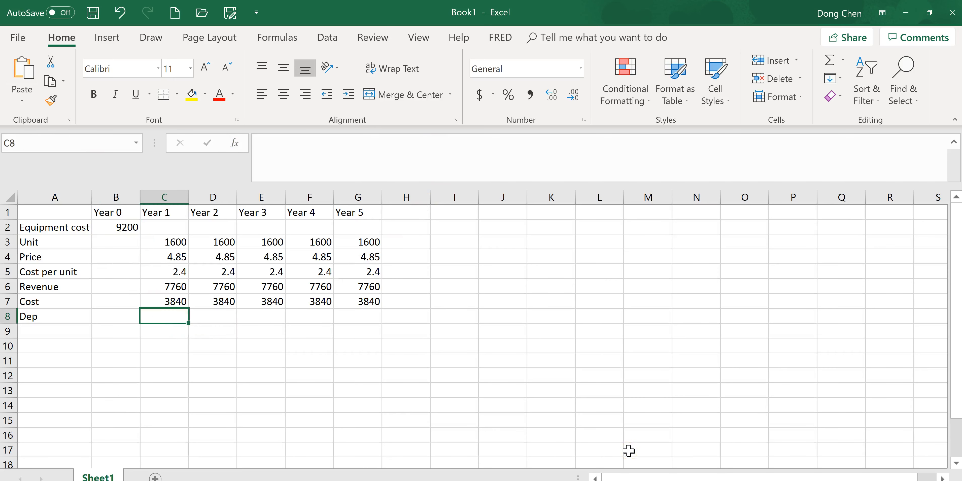
text(=)
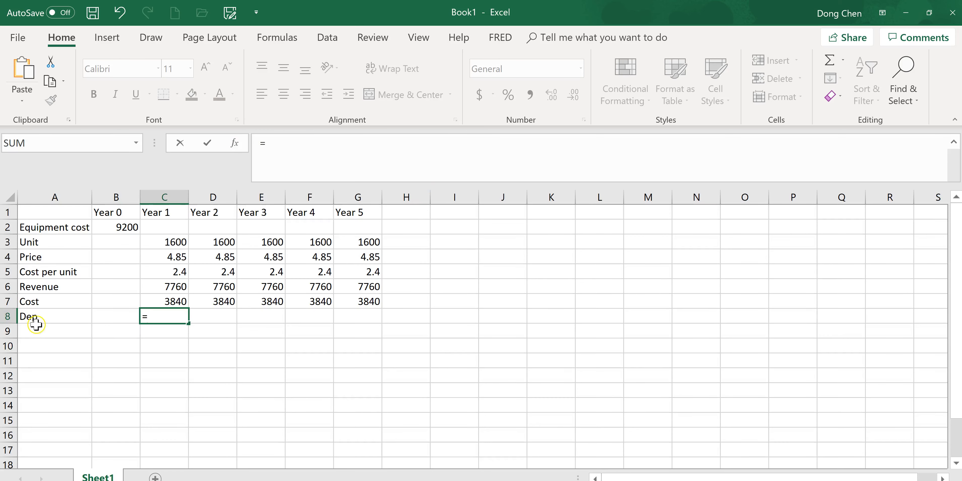
key(alt+Tab)
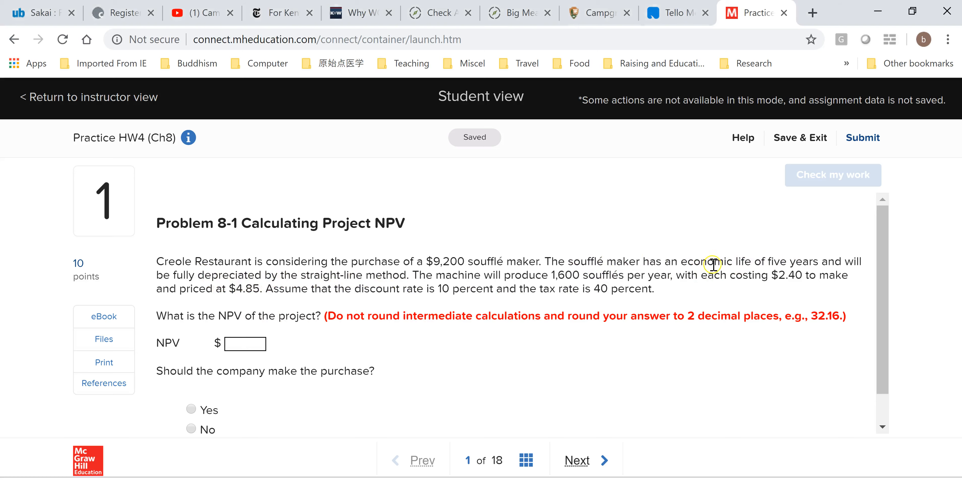
key(alt+Tab)
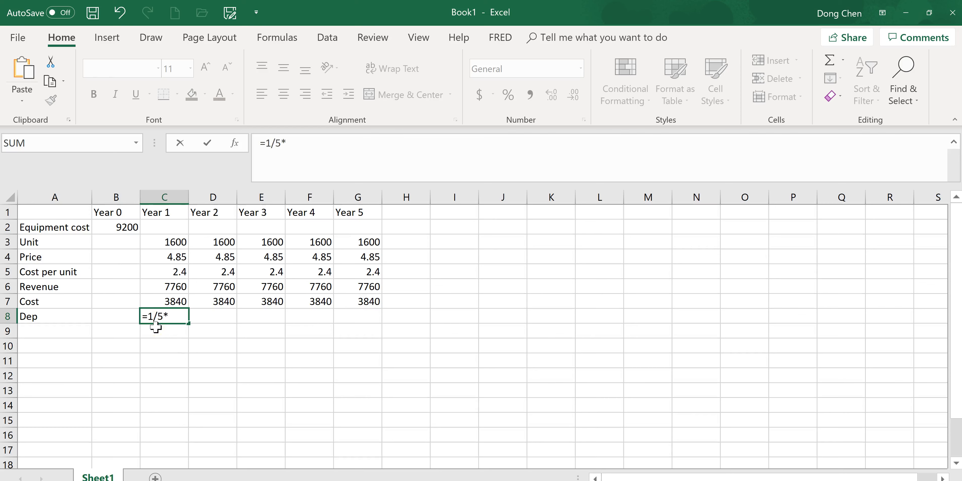
click(124, 228)
click(124, 228)
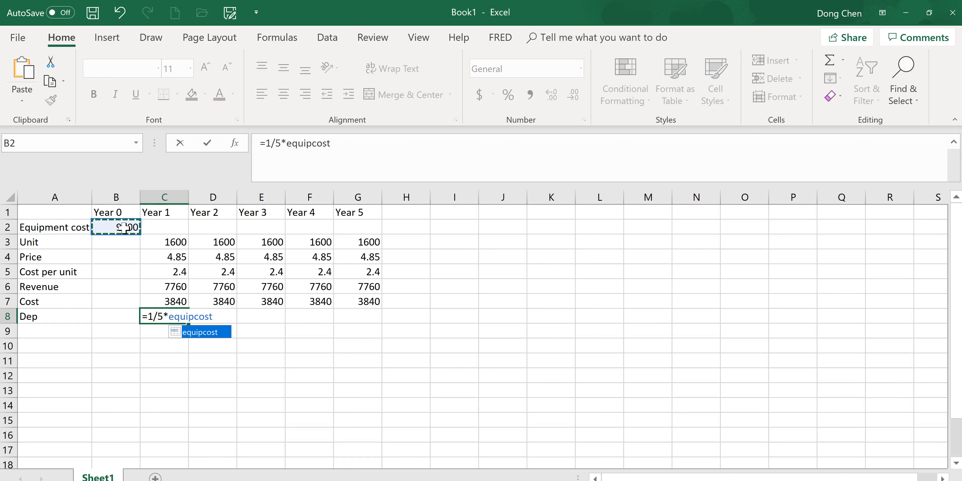
click(171, 317)
key(Return)
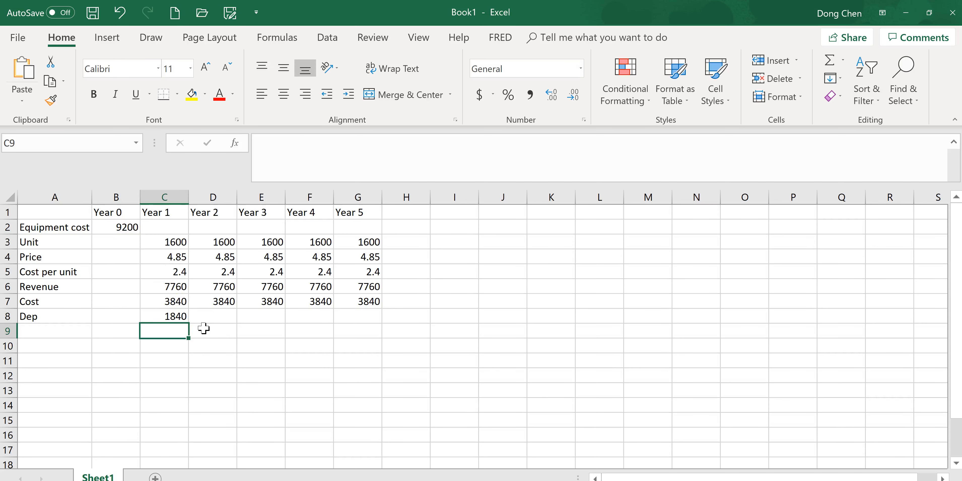
drag(189, 325, 378, 316)
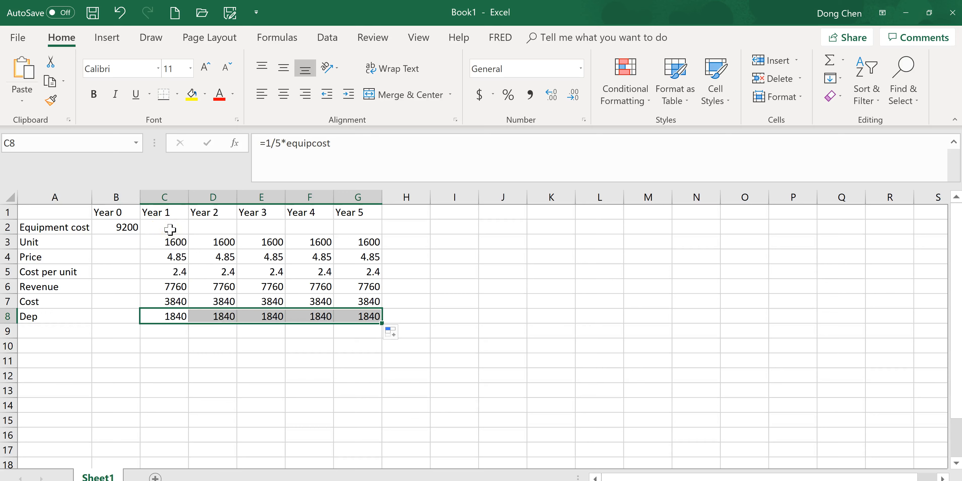
Examine the filled depreciation formulas in row 8 and the name assigned to the equipment cost cell
click(216, 321)
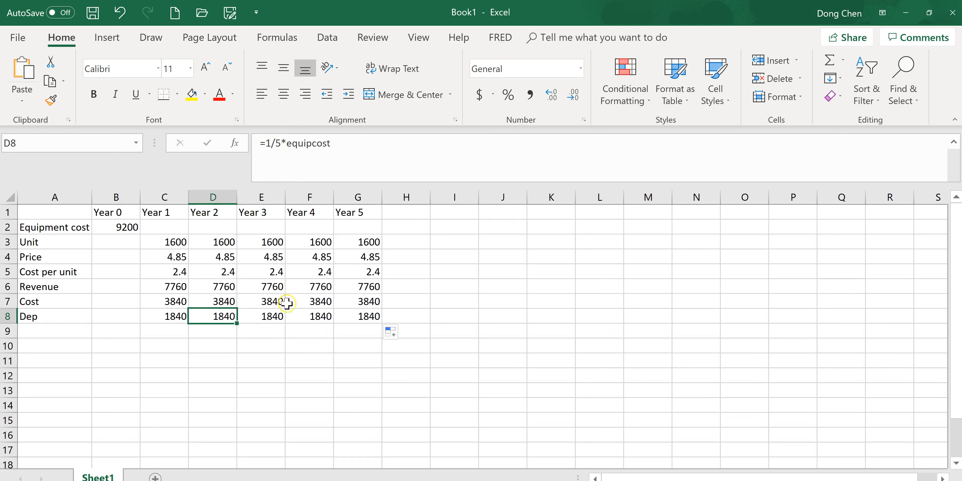
click(269, 318)
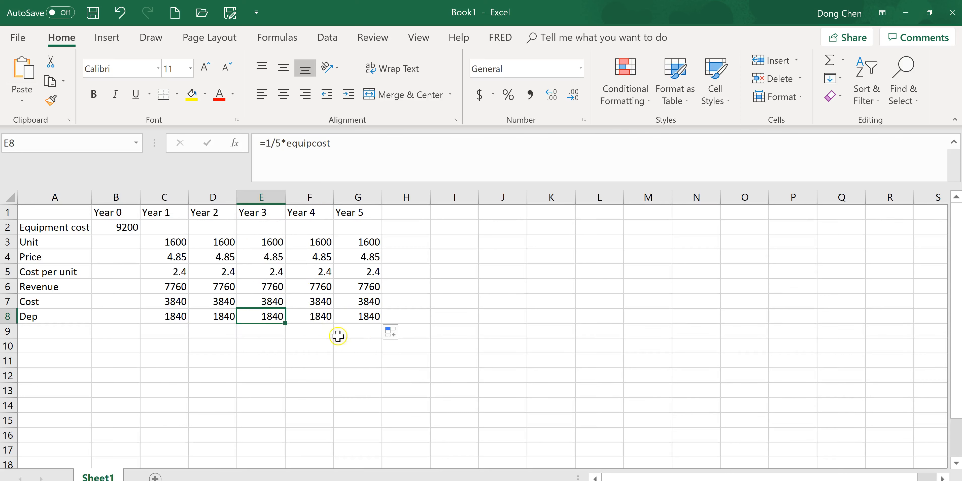
click(130, 229)
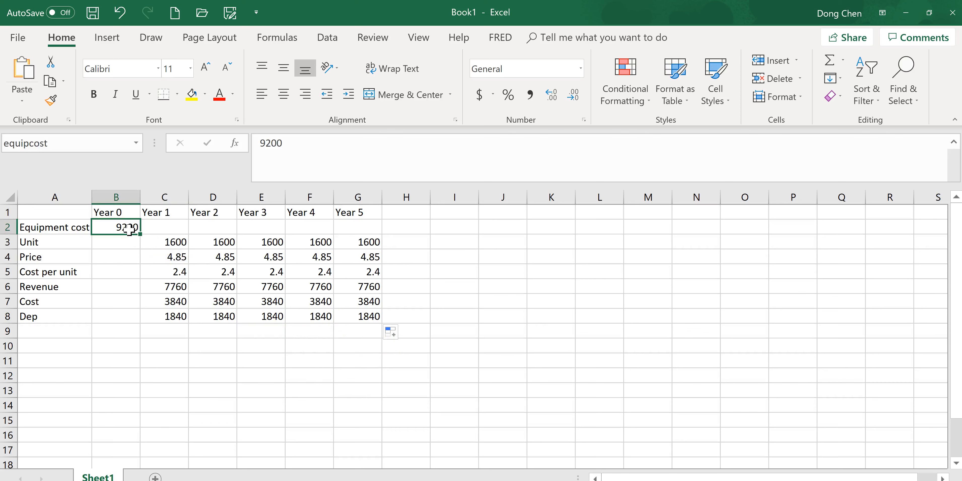
click(56, 142)
click(62, 142)
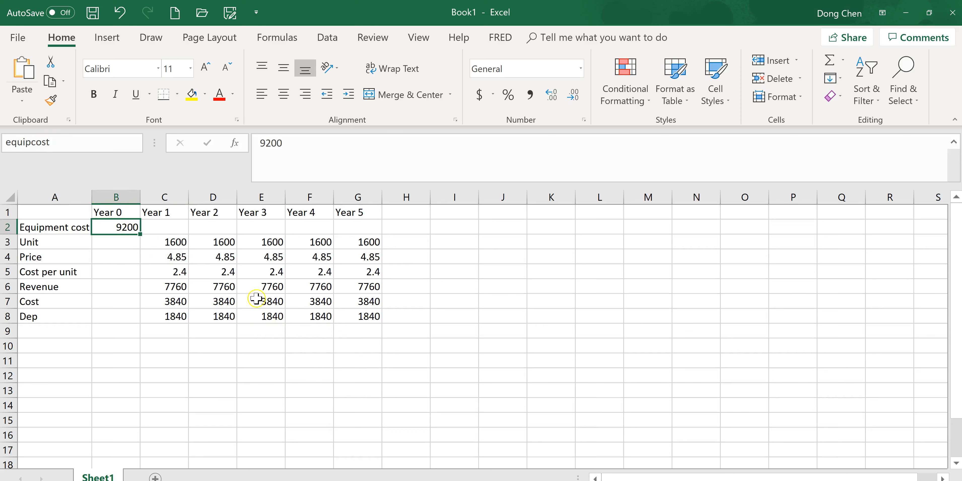
click(172, 317)
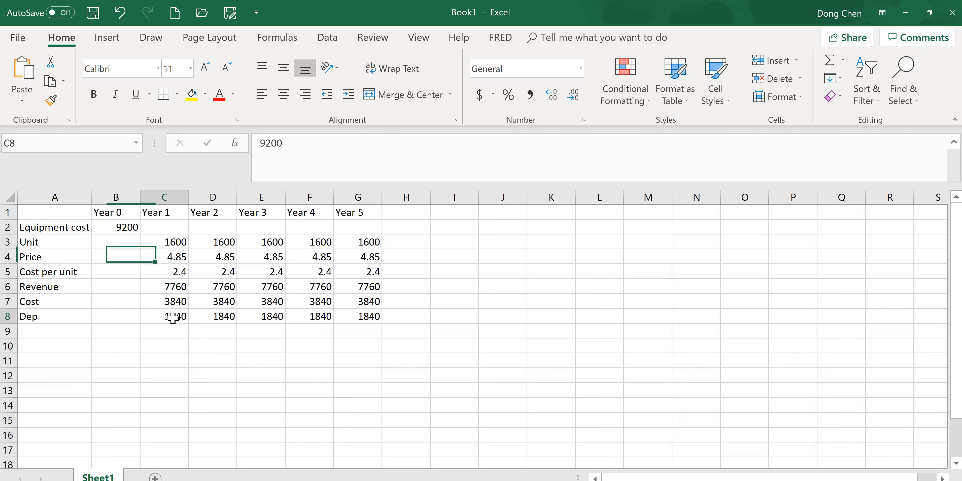
click(219, 320)
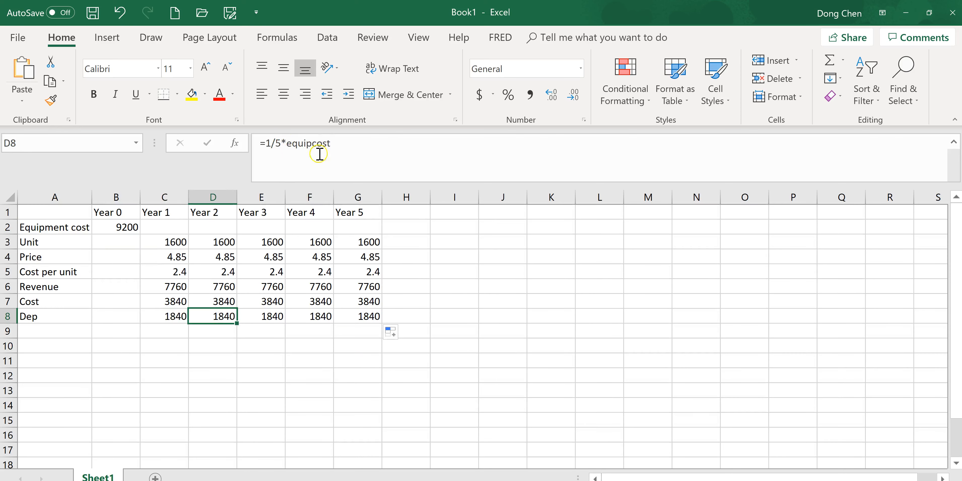
click(273, 318)
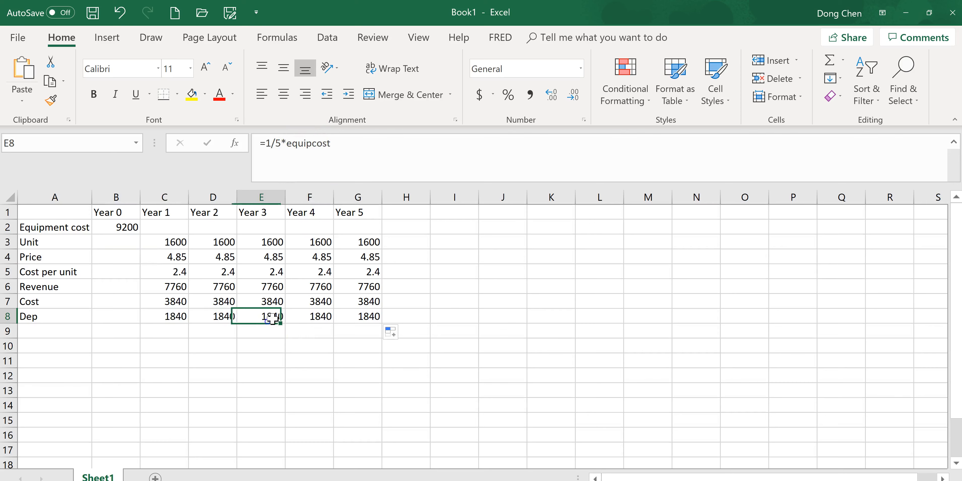
click(375, 316)
Enter the row label "EBIT" in cell A9
click(72, 335)
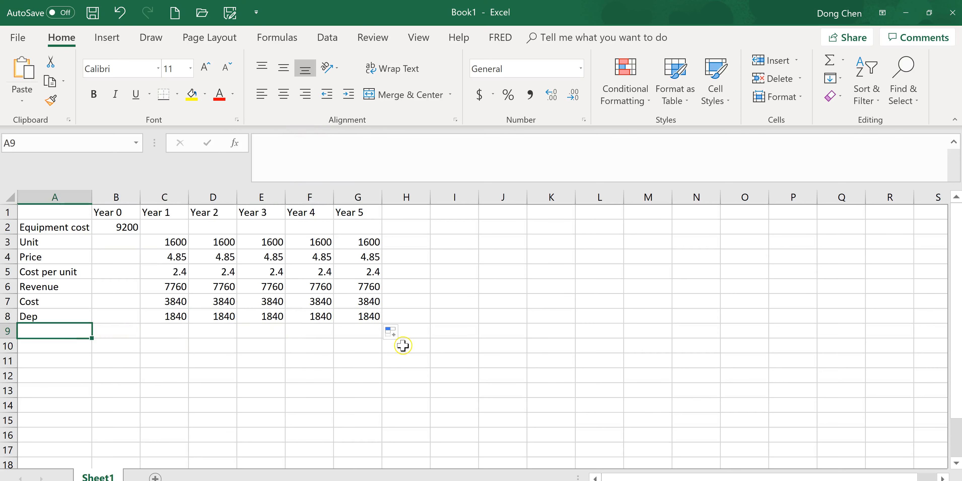
text(EB)
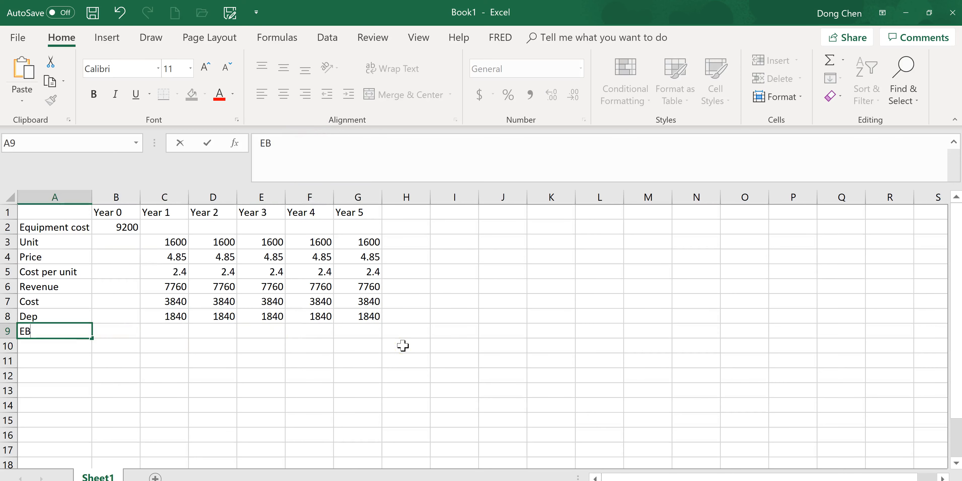
text(IT)
key(Tab)
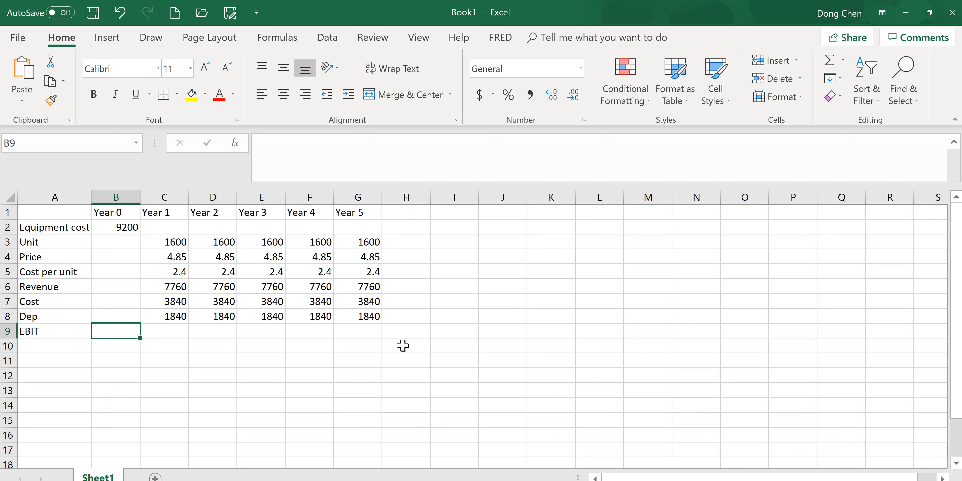
Calculate Year 1 EBIT in C9 with the formula =C6-C7-C8 and fill it across to Year 5
key(Tab)
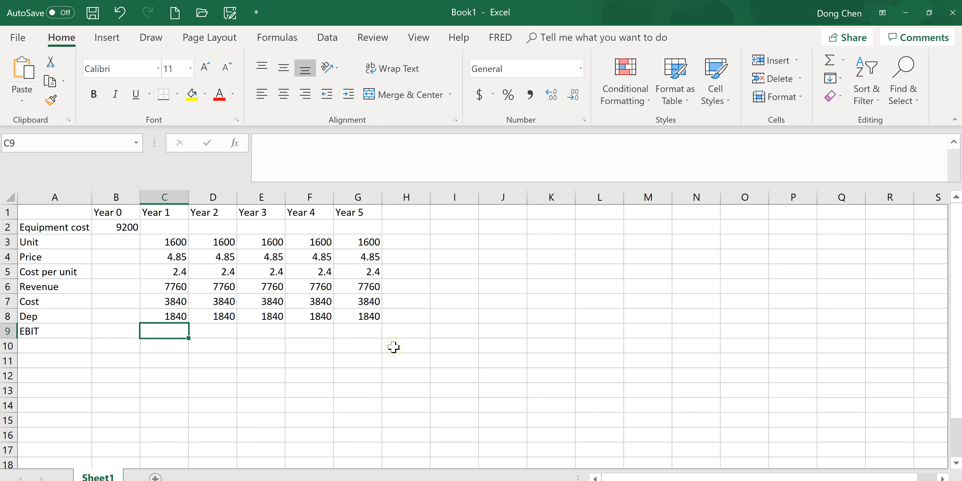
text(=)
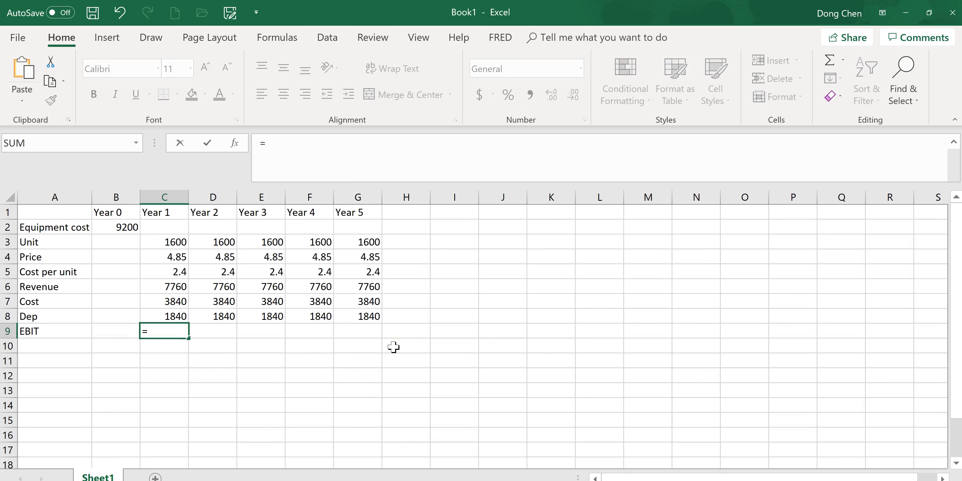
click(173, 287)
text(-)
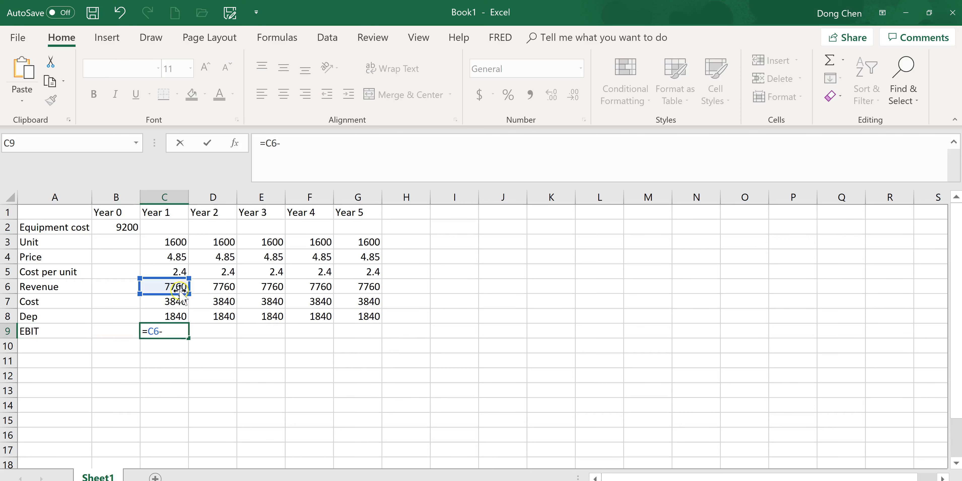
click(164, 305)
text(-)
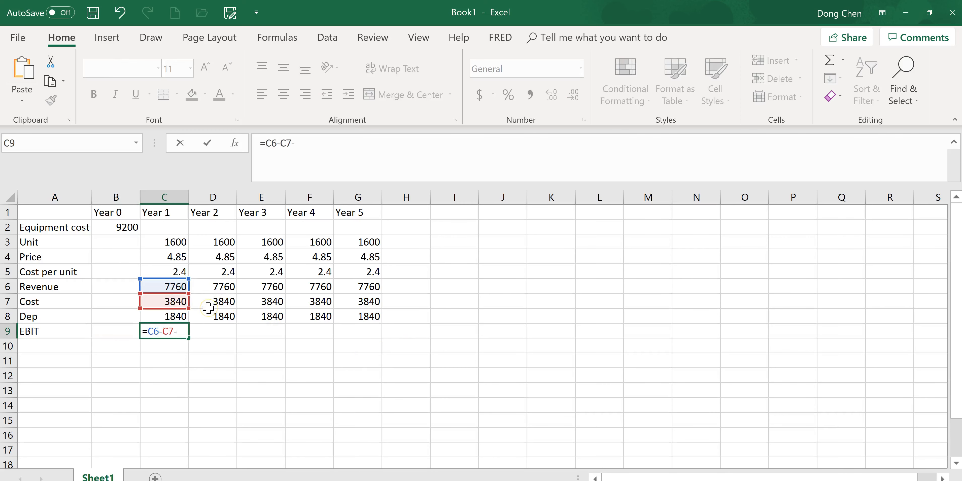
click(180, 317)
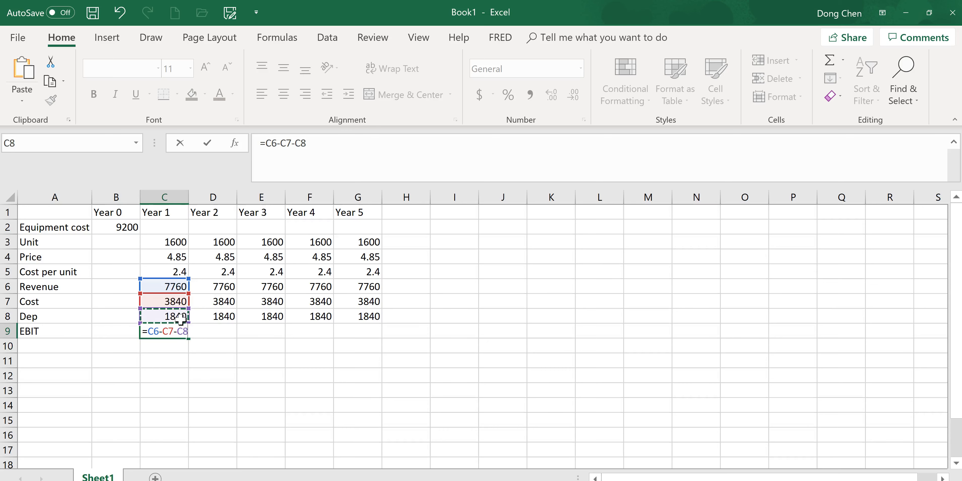
key(Return)
click(173, 332)
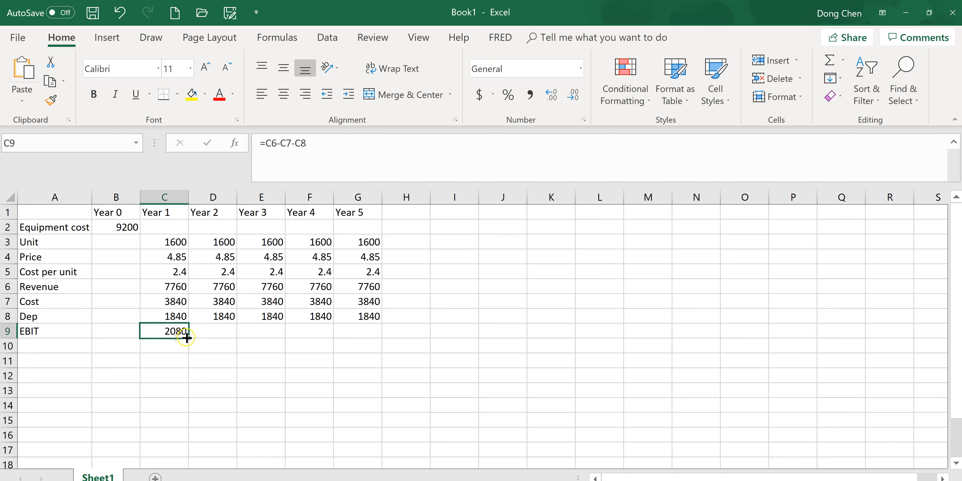
drag(189, 338, 369, 343)
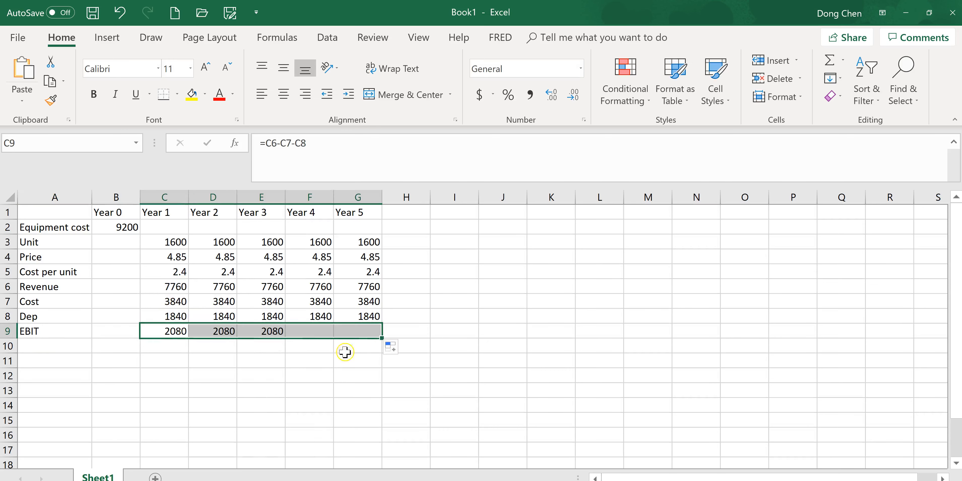
Reread the homework problem in the browser and enter the row label "Taxes" in cell A10
click(57, 347)
key(alt+Tab)
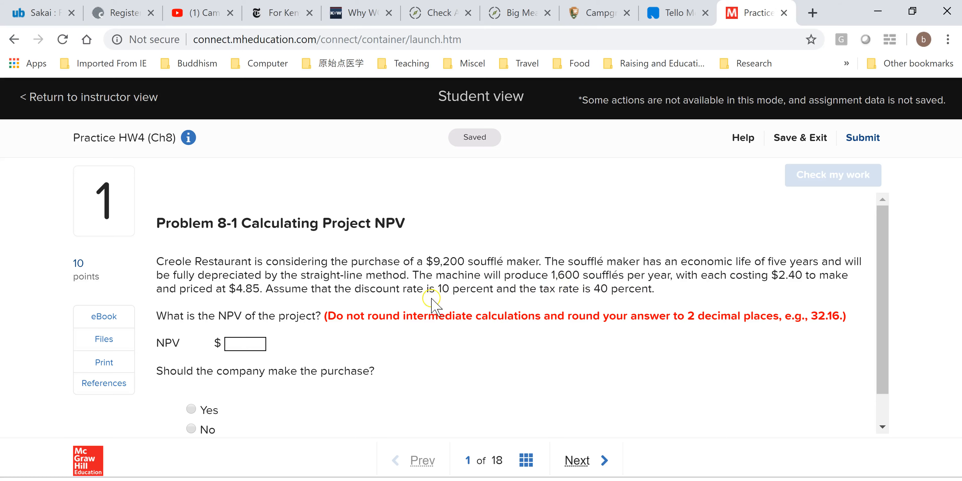
key(alt+Tab)
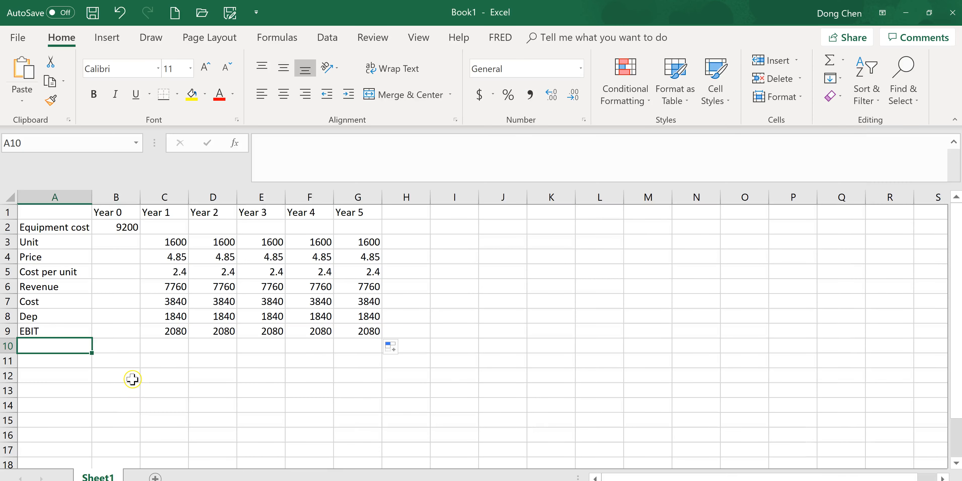
text(TAx)
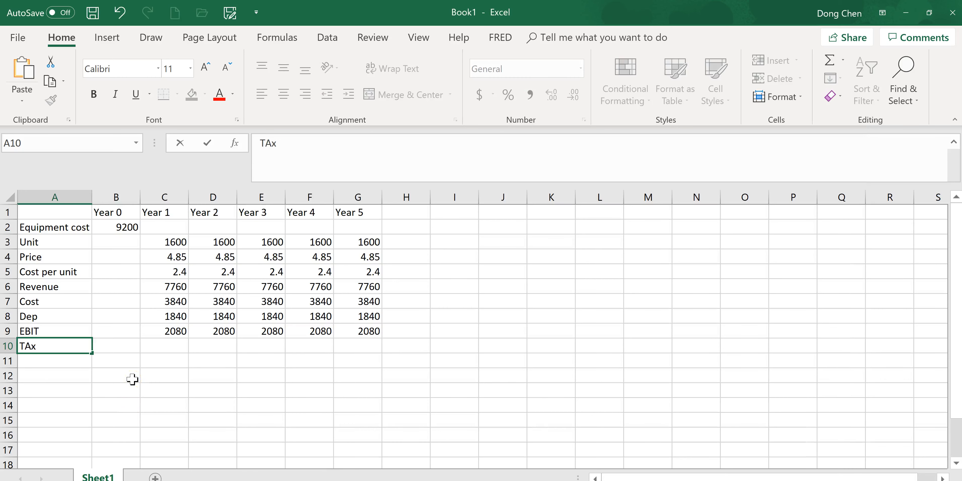
key(Tab)
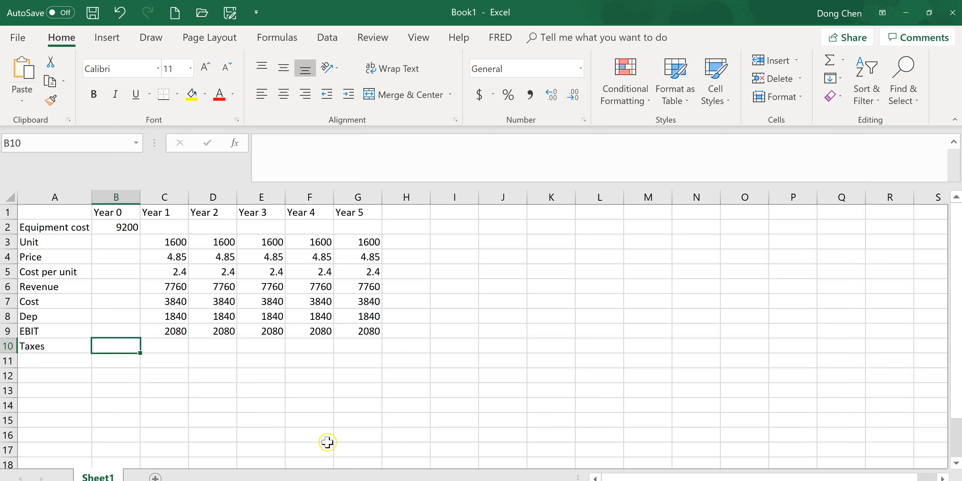
Insert a new row above the Taxes row and label it "tax rate" in cell A10
click(9, 347)
right_click(8, 347)
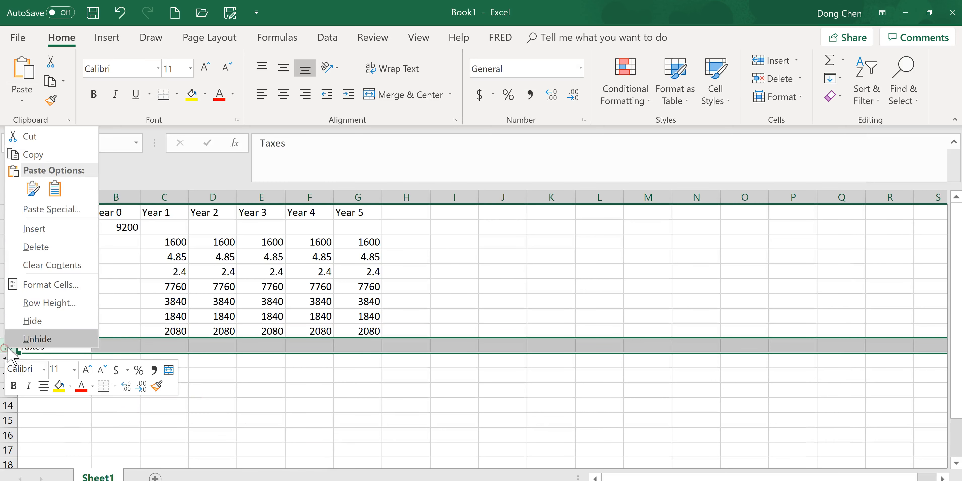
click(36, 226)
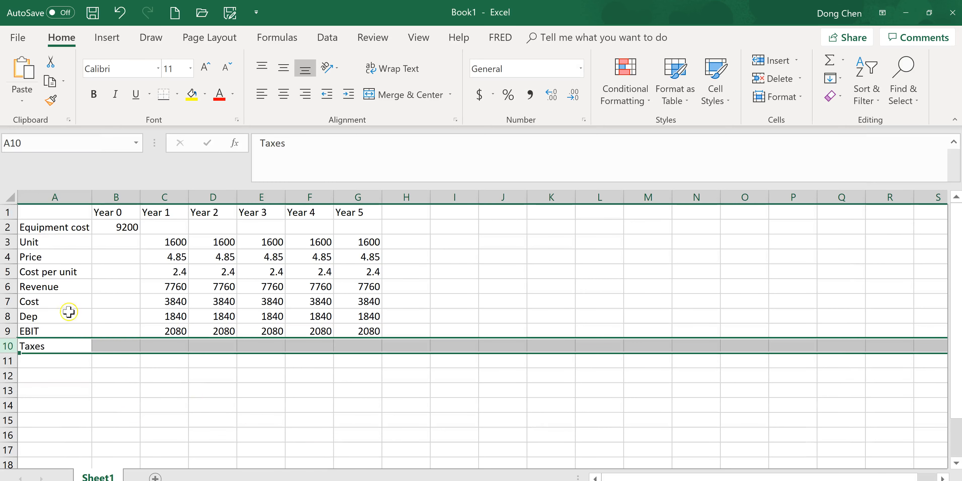
click(53, 341)
text(tax rate)
key(Tab)
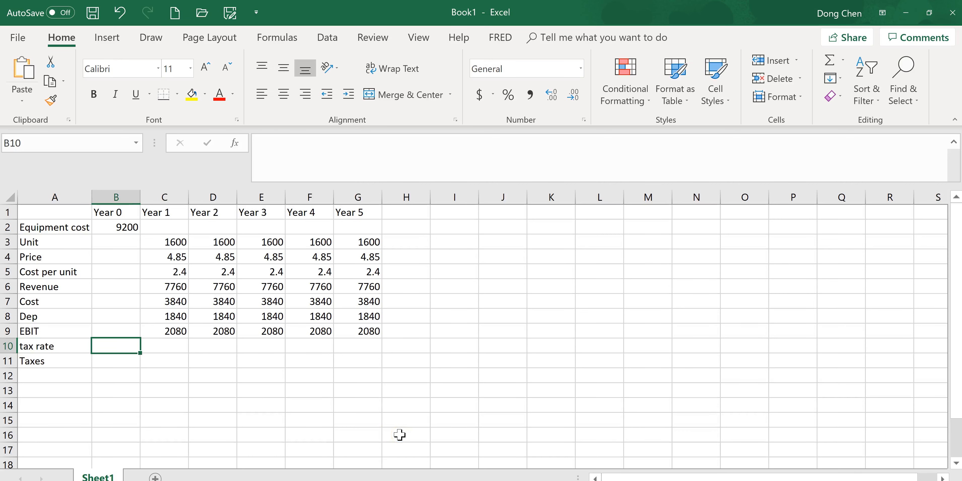
Check the tax rate in the homework problem and enter 40% in cell B10
key(alt+Tab)
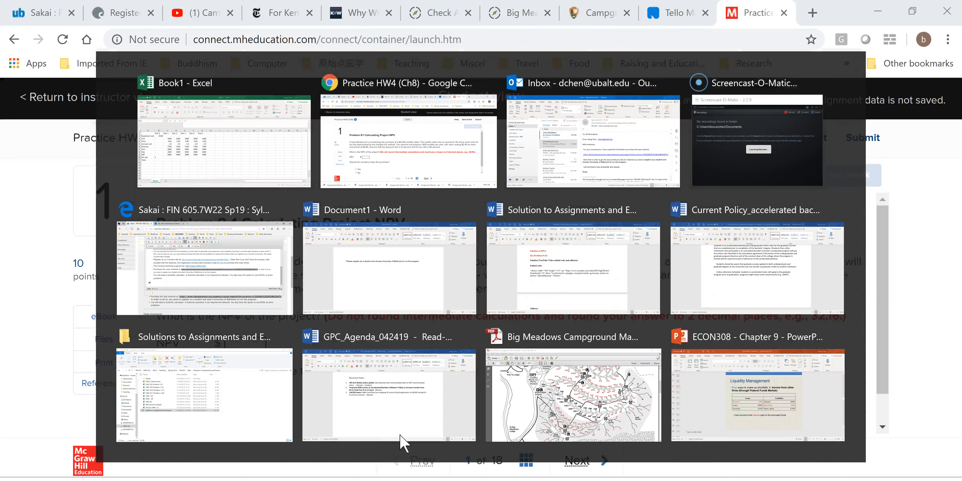
key(alt+Tab)
text(40%)
key(Return)
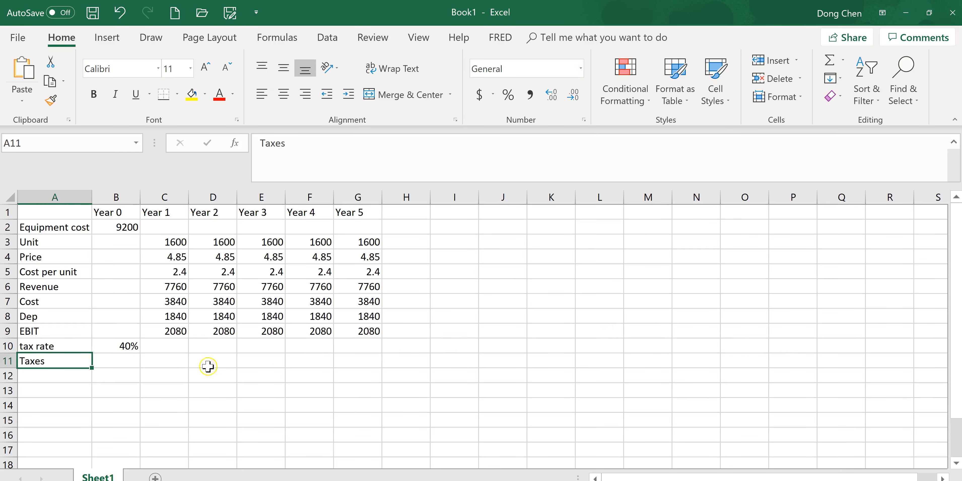
Assign the name "trate" to the 40% tax rate cell B10
click(114, 344)
click(39, 143)
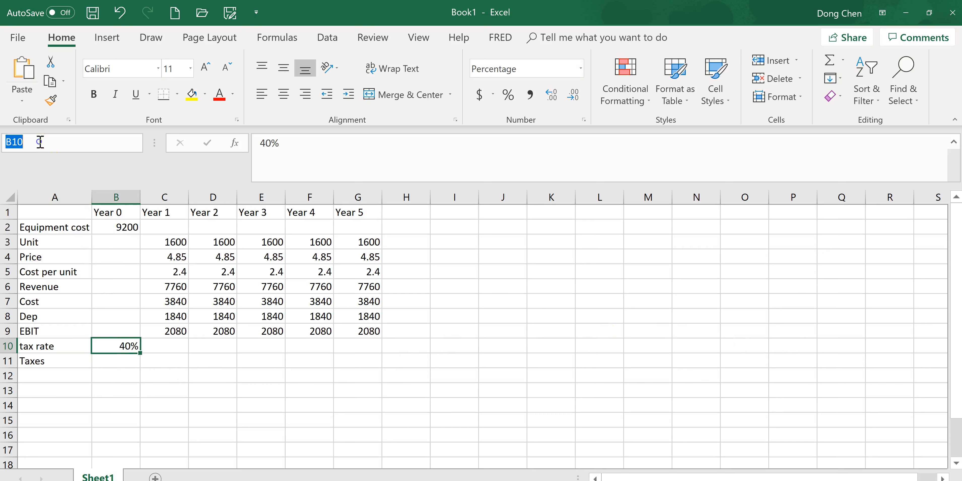
text(trate)
key(Return)
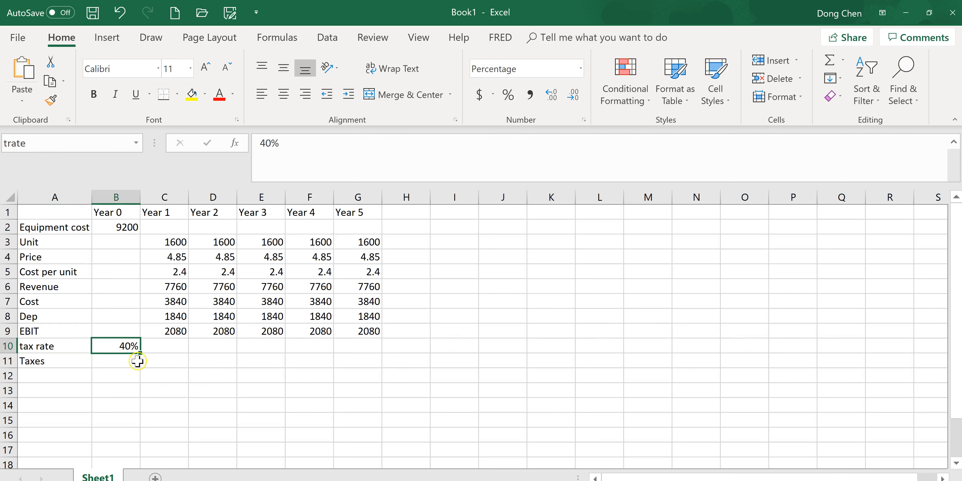
Calculate Year 1 taxes in C11 with the formula =C9*trate and fill it across to Year 5
click(174, 361)
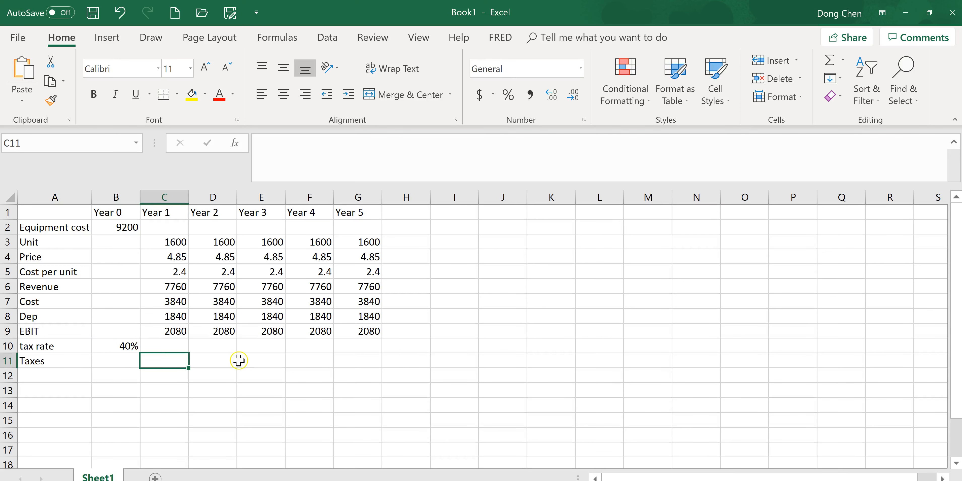
text(=)
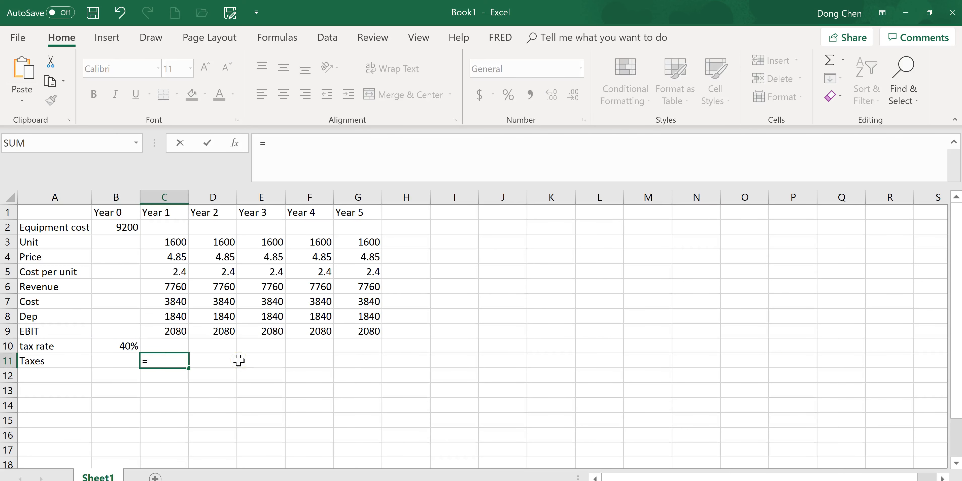
click(170, 330)
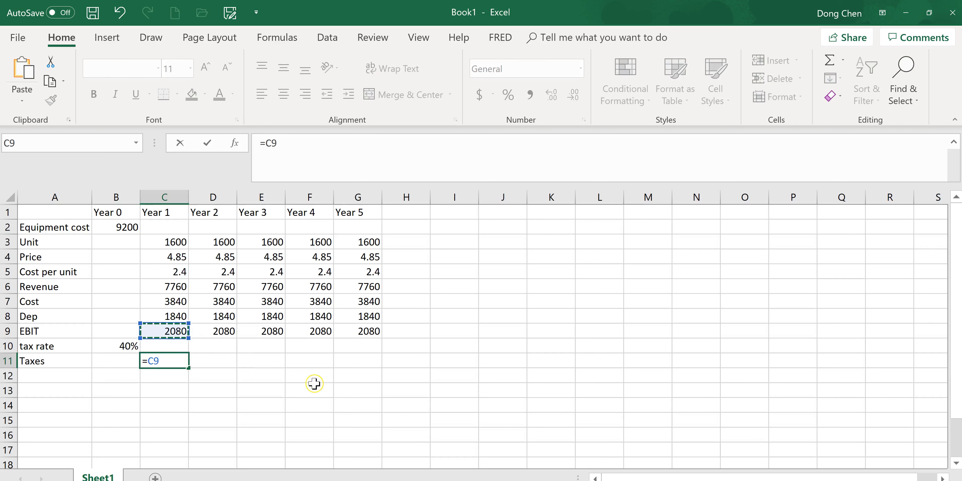
text(*)
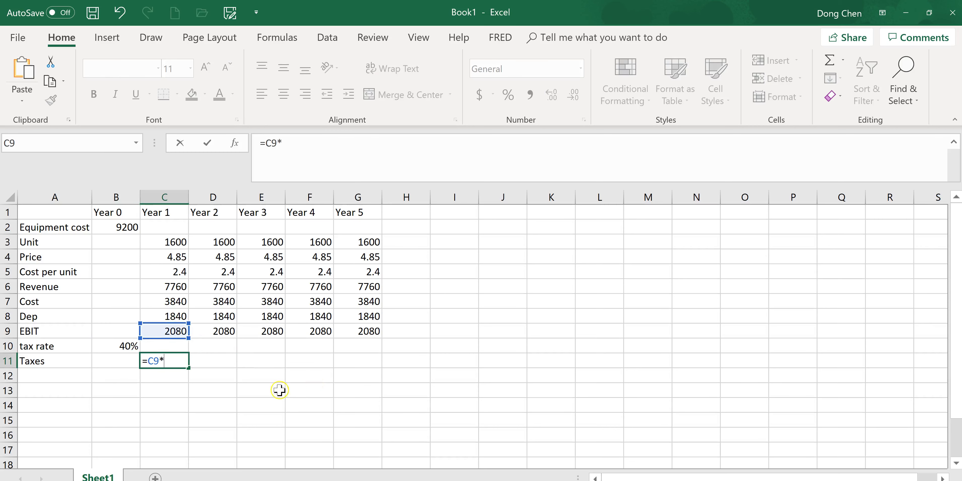
click(121, 346)
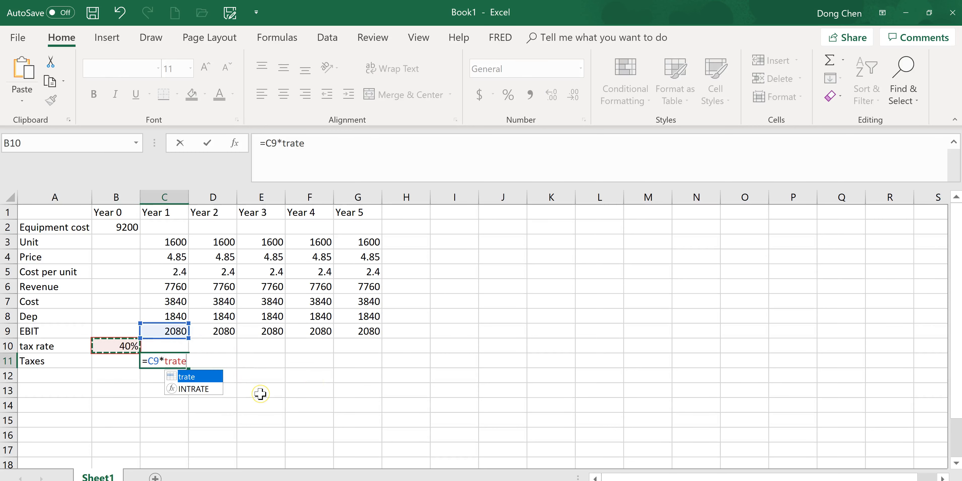
key(Return)
click(179, 364)
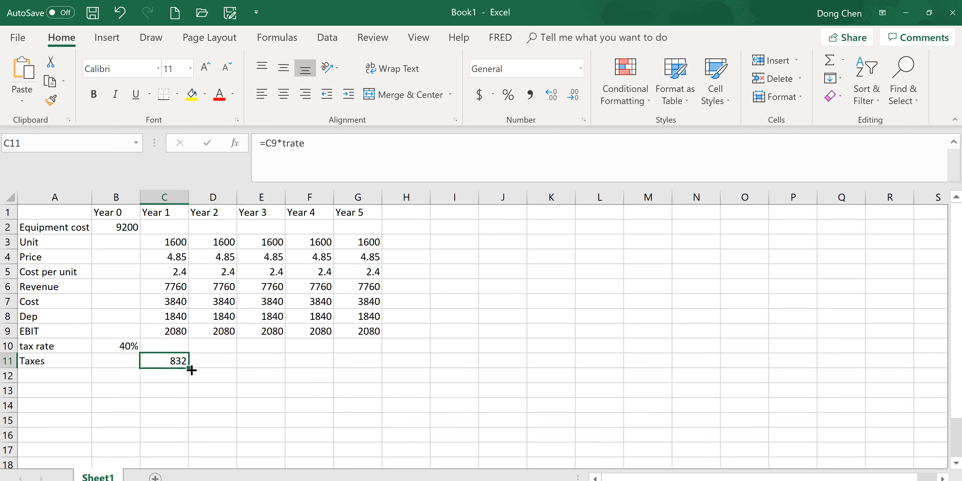
drag(192, 369, 378, 378)
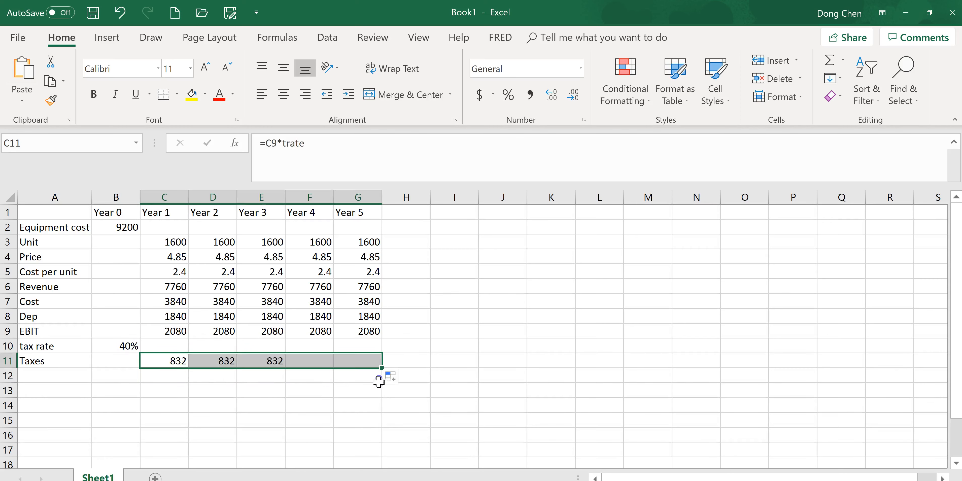
Enter the row label "Net income" in cell A12
click(38, 378)
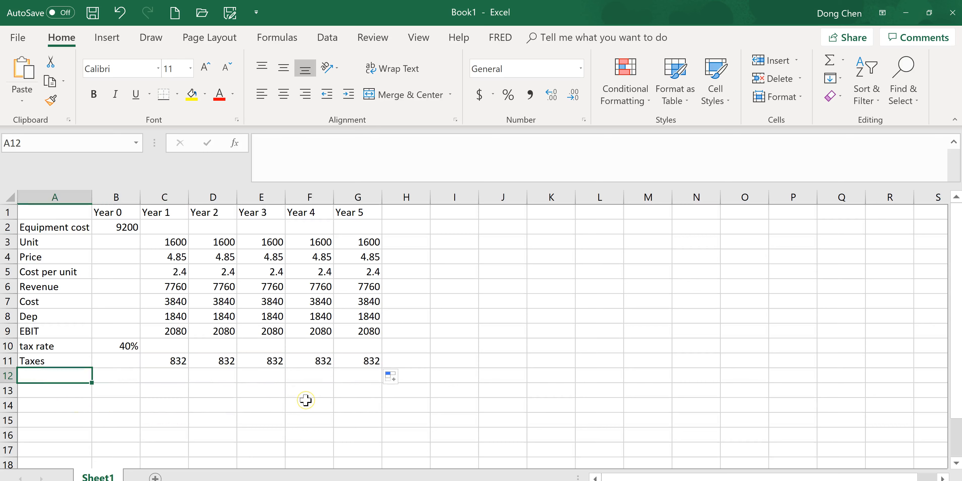
text(Net income)
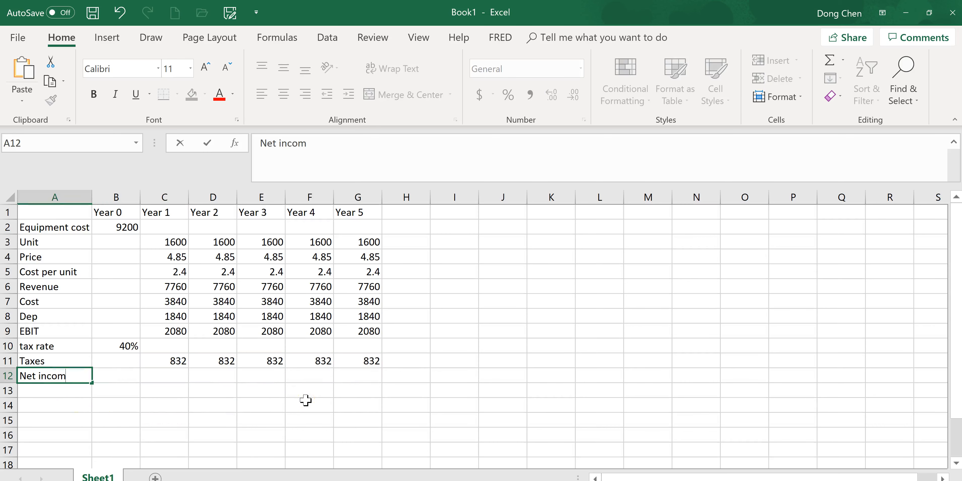
key(Tab)
key(Tab)
key(Tab)
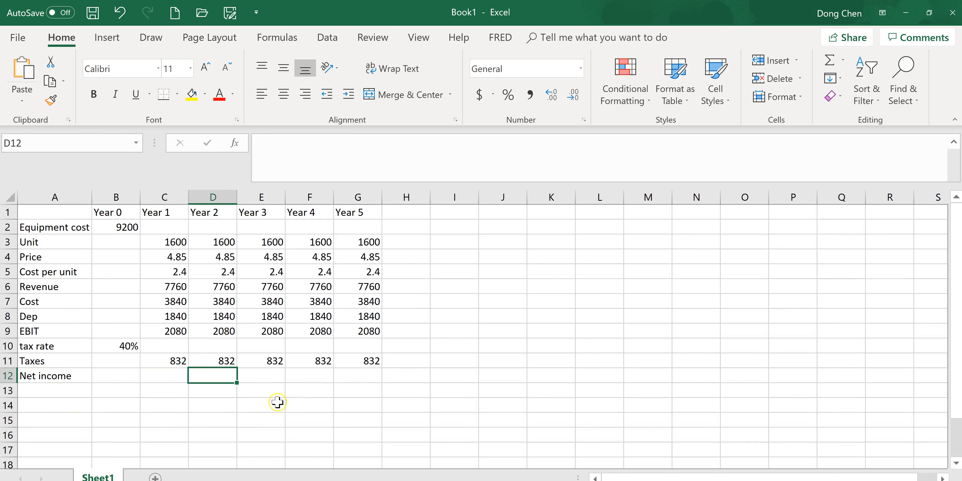
Calculate Year 1 net income in C12 with the formula =C9-C11 and fill it across to Year 5
click(176, 379)
text(=)
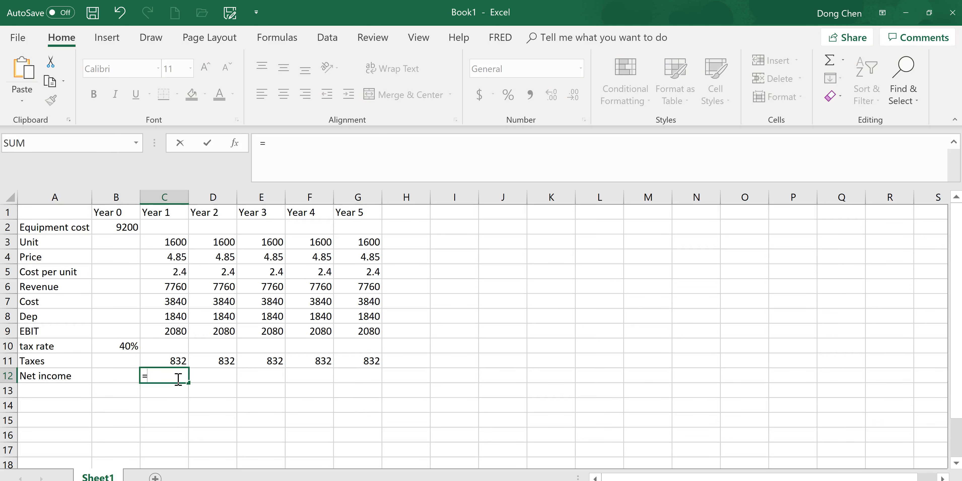
click(189, 332)
text(-)
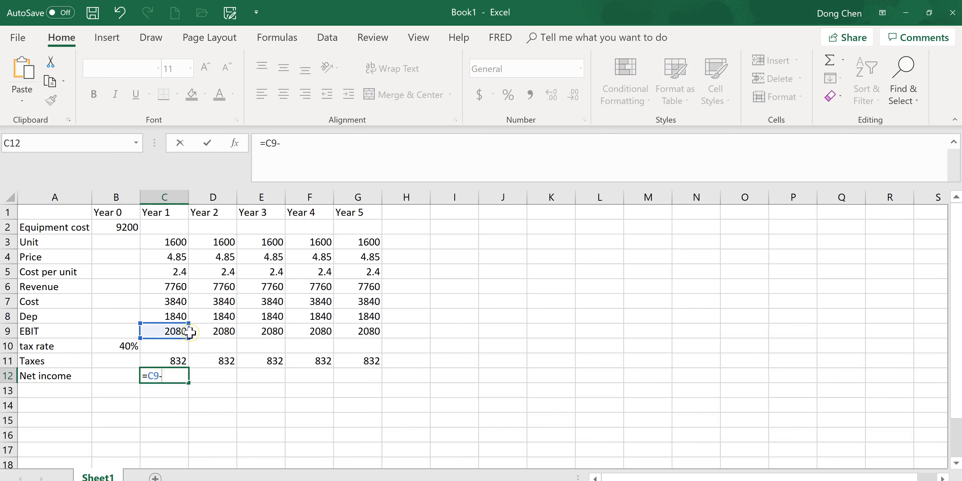
click(174, 360)
key(Return)
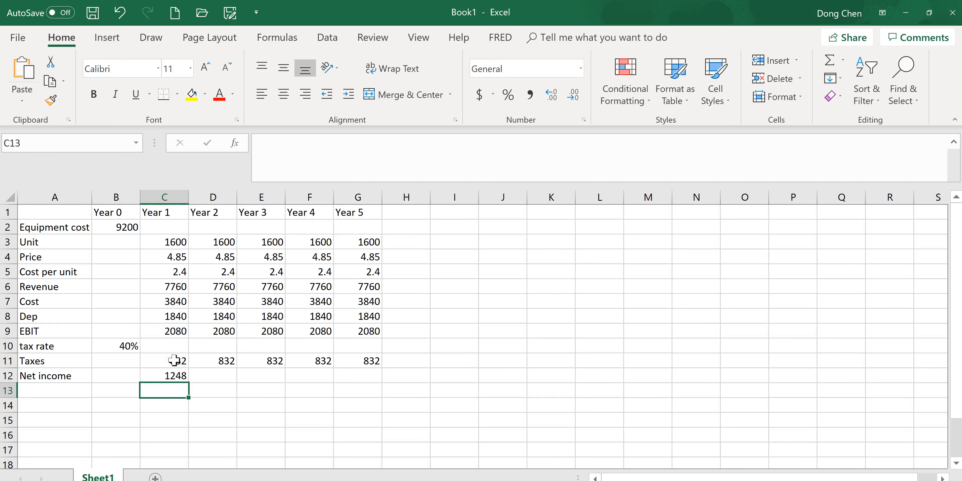
click(179, 377)
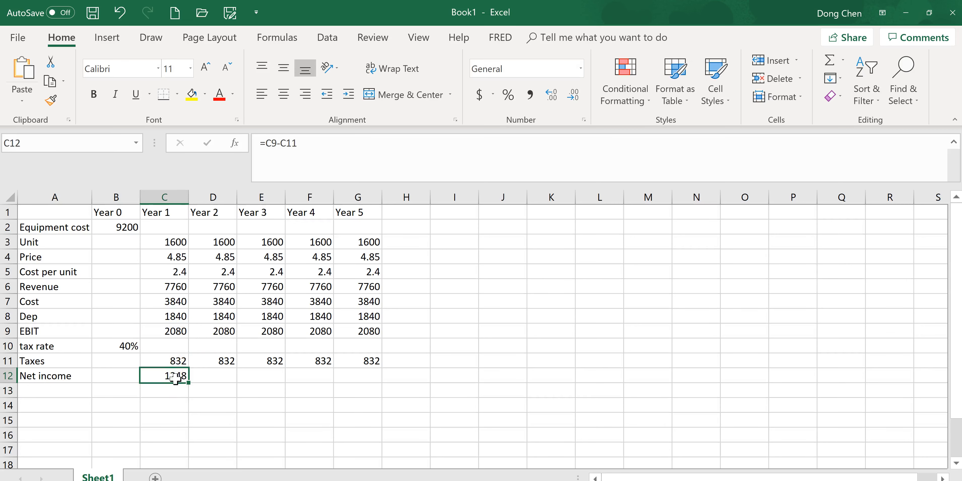
drag(189, 382, 378, 383)
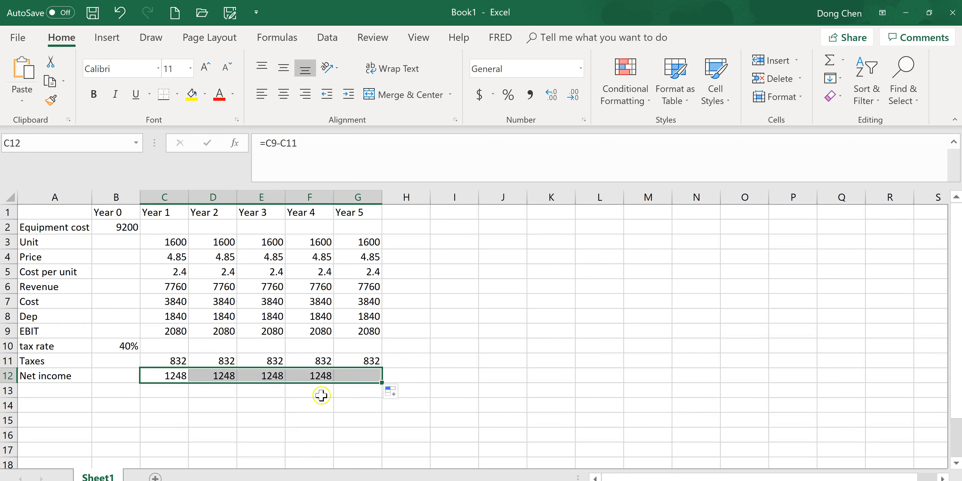
Enter the row label "OCF" in cell A13 for the operating cash flow
click(71, 388)
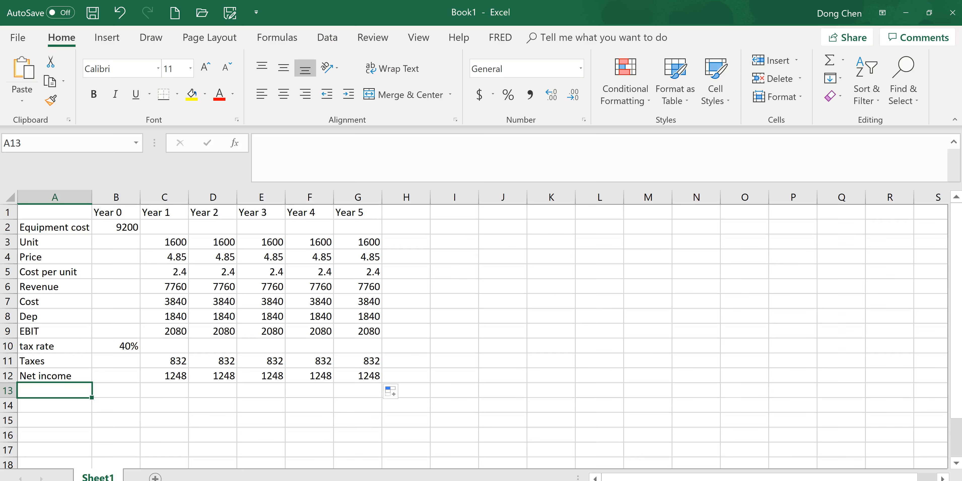
text(OCF)
key(Tab)
key(Tab)
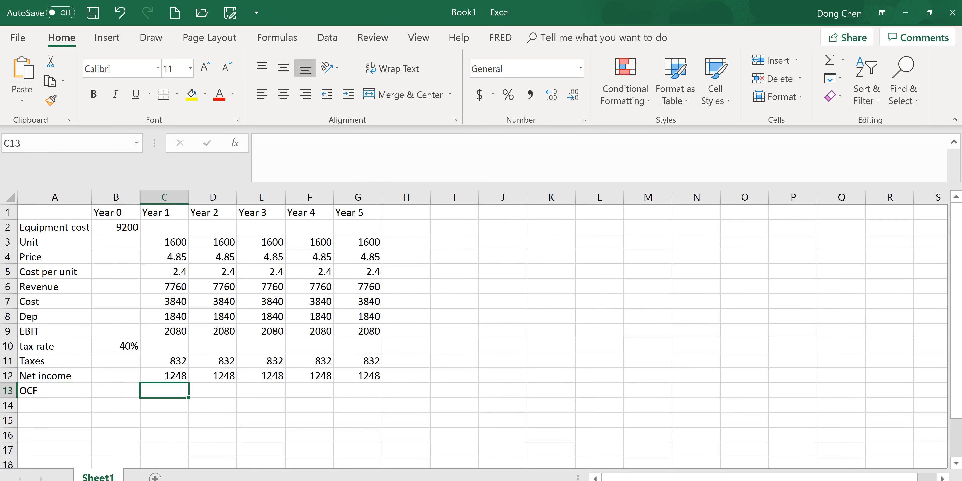
Calculate Year 1 OCF in C13 with the formula =C9+C8-C11 and fill it across to Year 5
text(=)
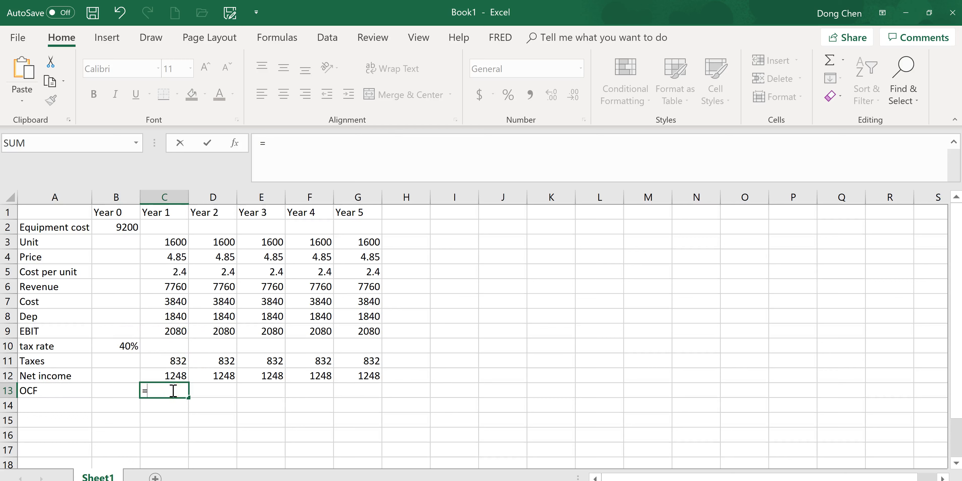
click(174, 331)
text(+)
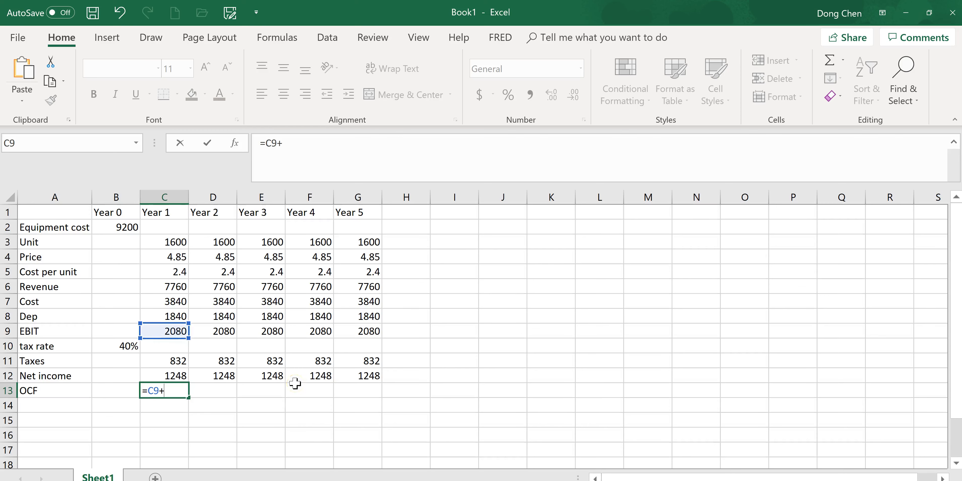
click(186, 318)
text(-)
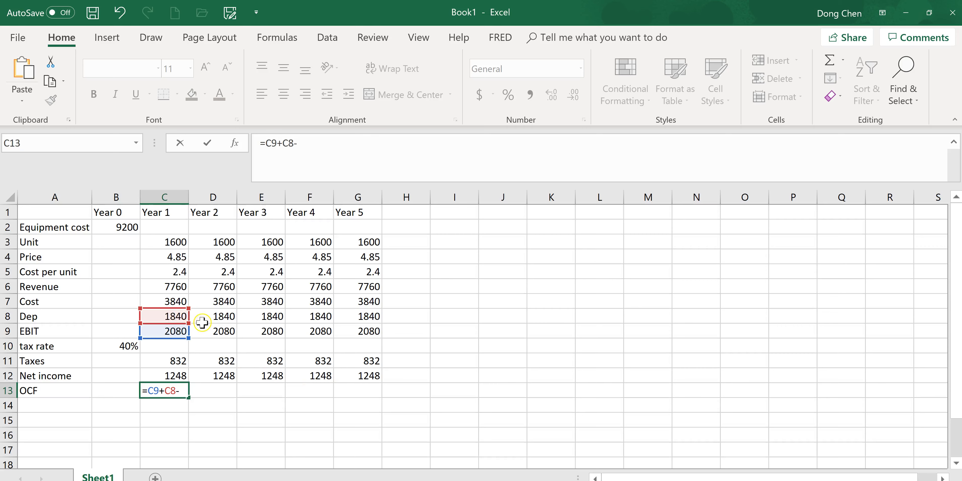
click(185, 362)
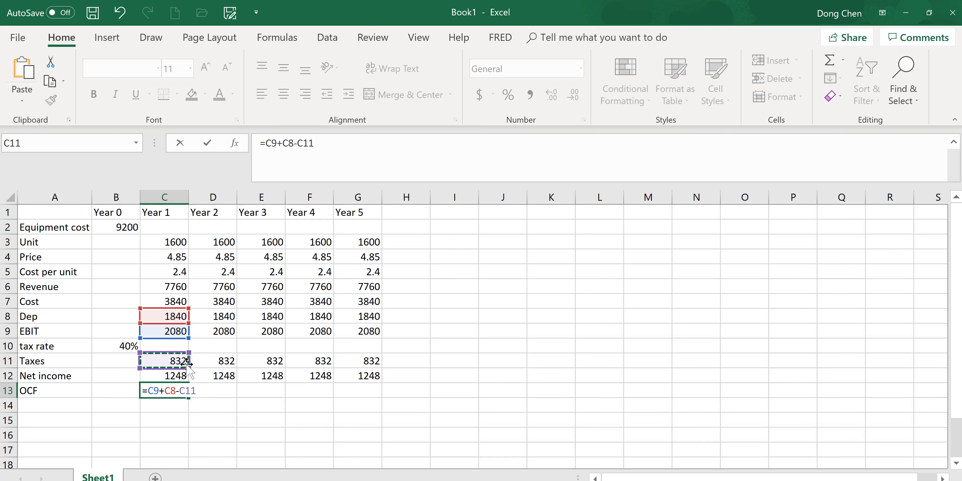
key(Return)
click(182, 390)
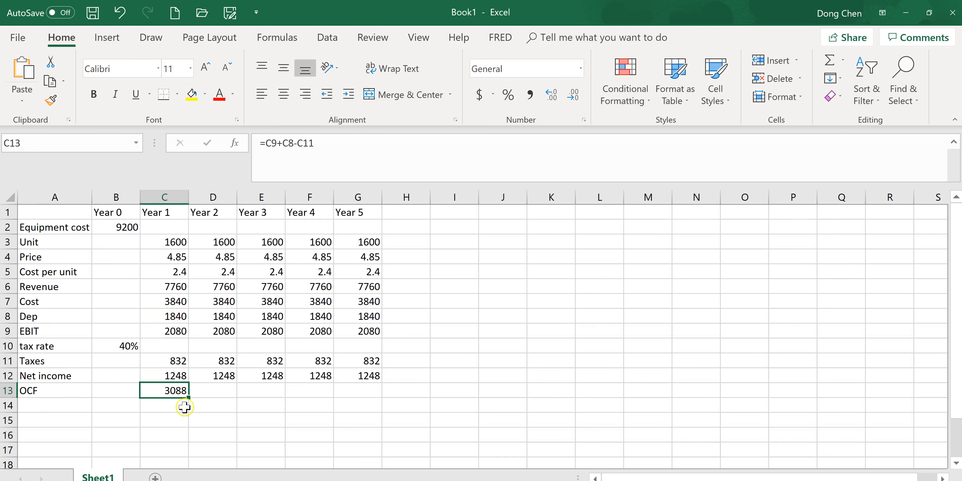
drag(261, 397, 402, 402)
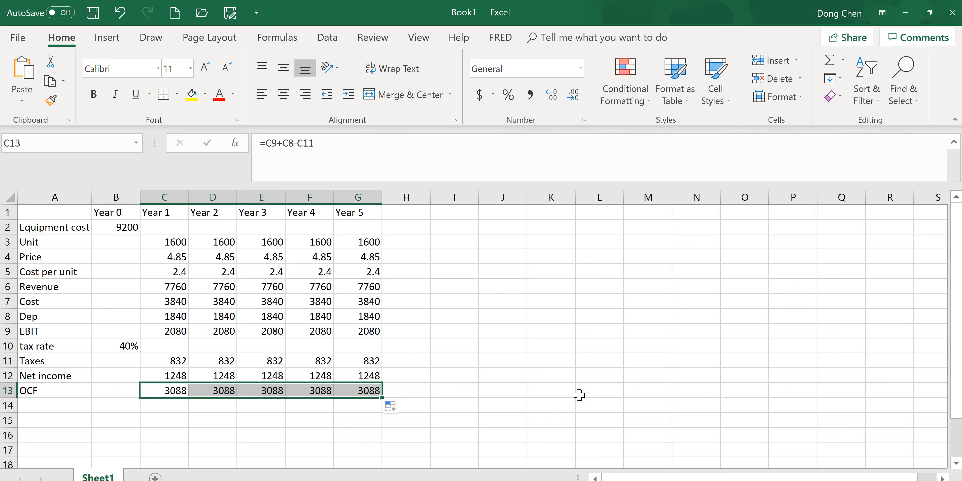
Reread the homework problem in the browser and enter the row label "FCF" in cell A14 of the Excel sheet
key(alt+Tab)
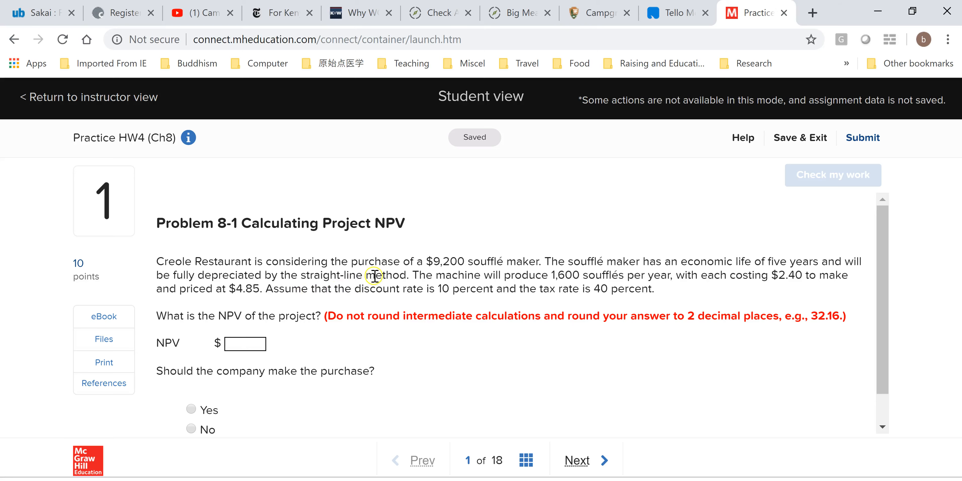
key(alt+Tab)
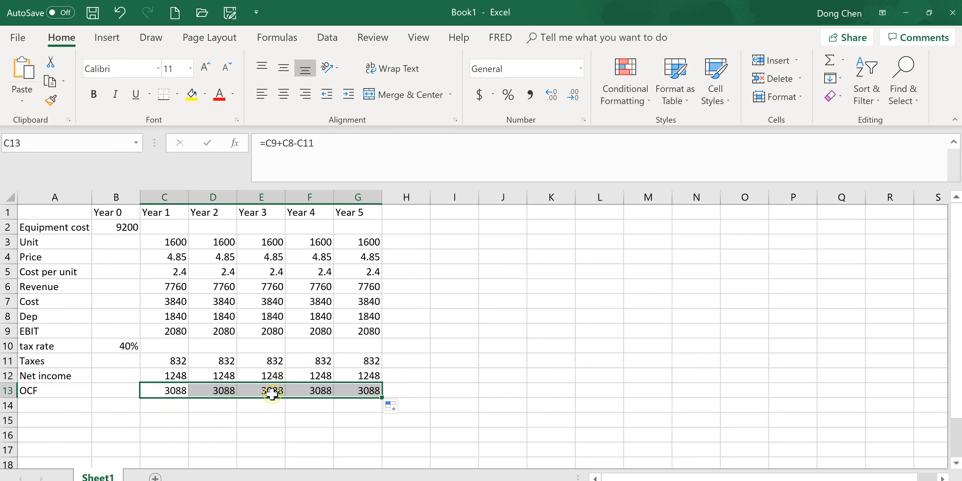
key(alt+Tab)
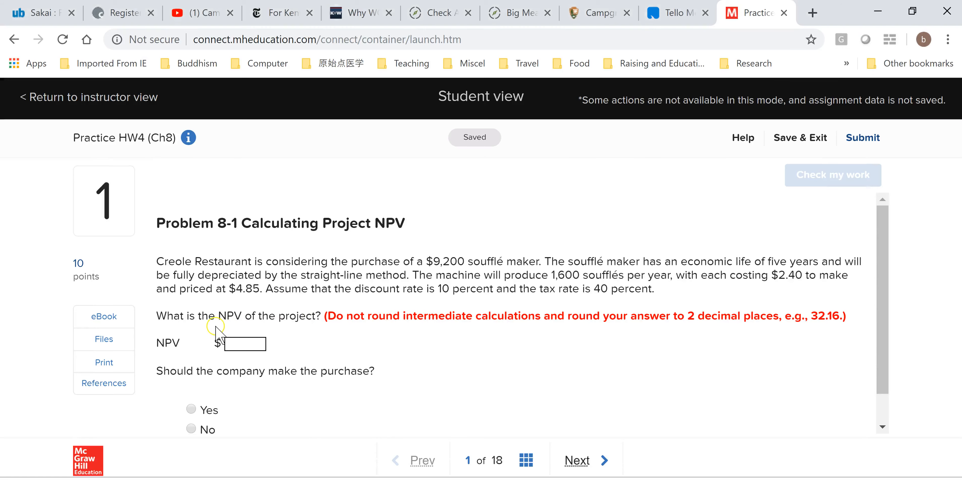
key(alt+Tab)
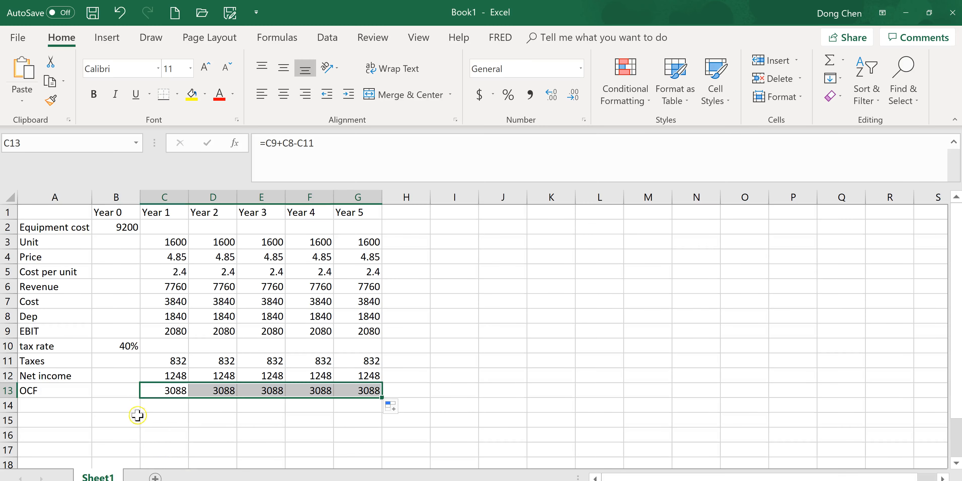
click(61, 406)
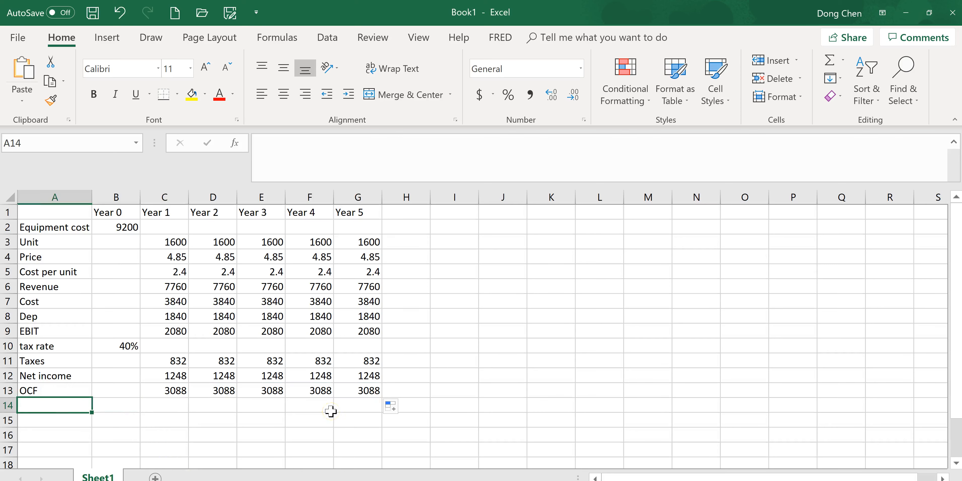
text(FCF)
key(Tab)
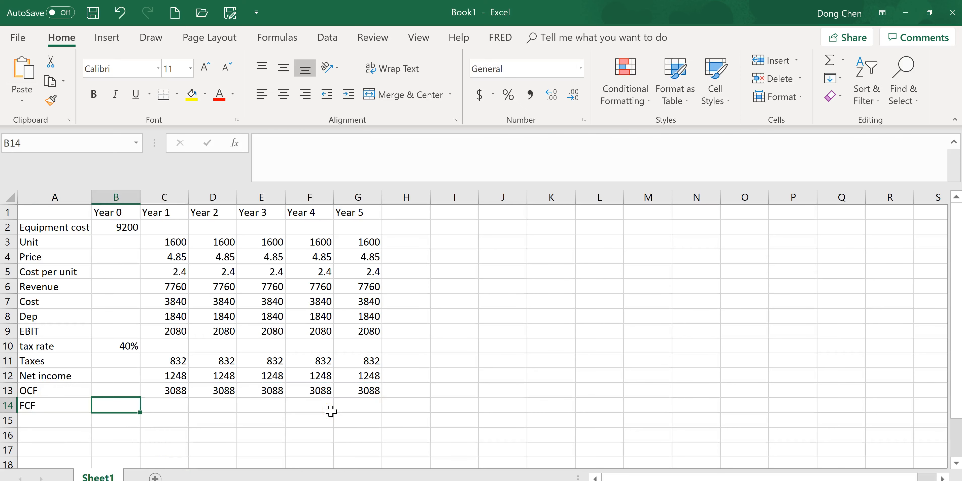
Calculate the Year 0 FCF in B14 with the formula =B13-equipcost
text(=)
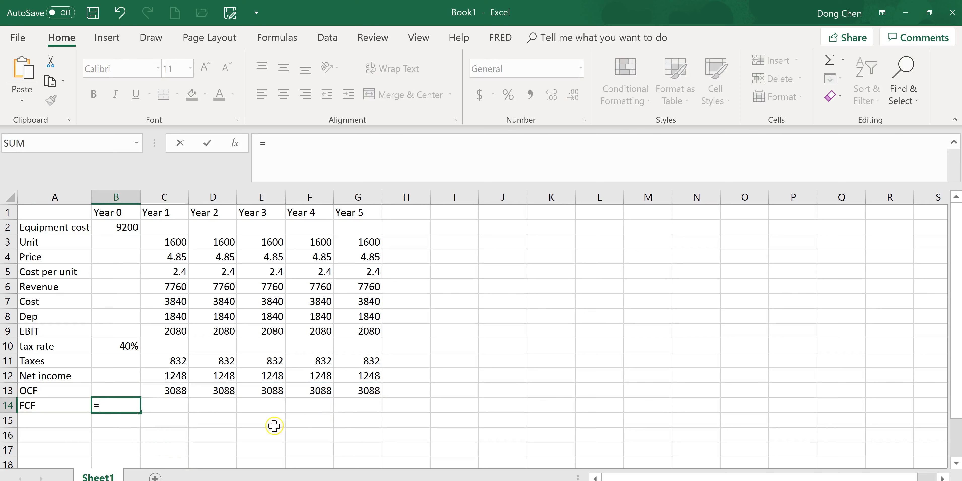
click(99, 390)
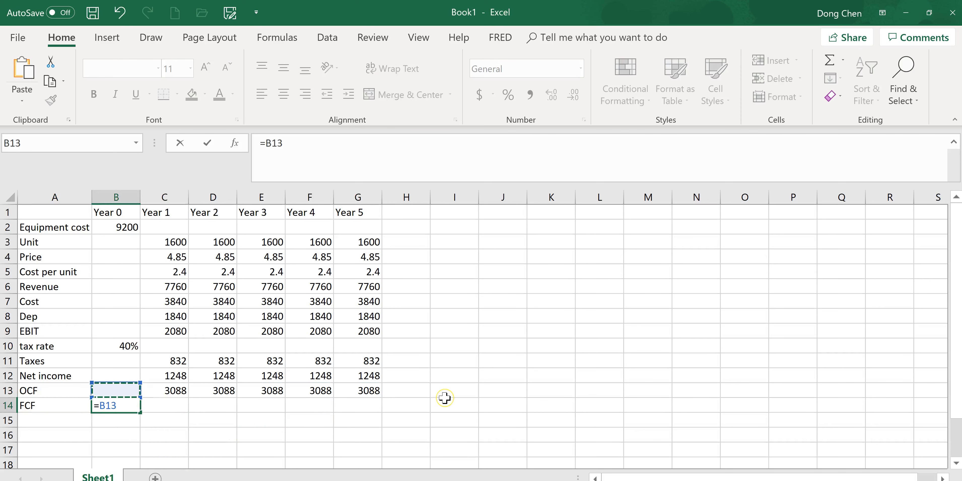
text(-equipcost)
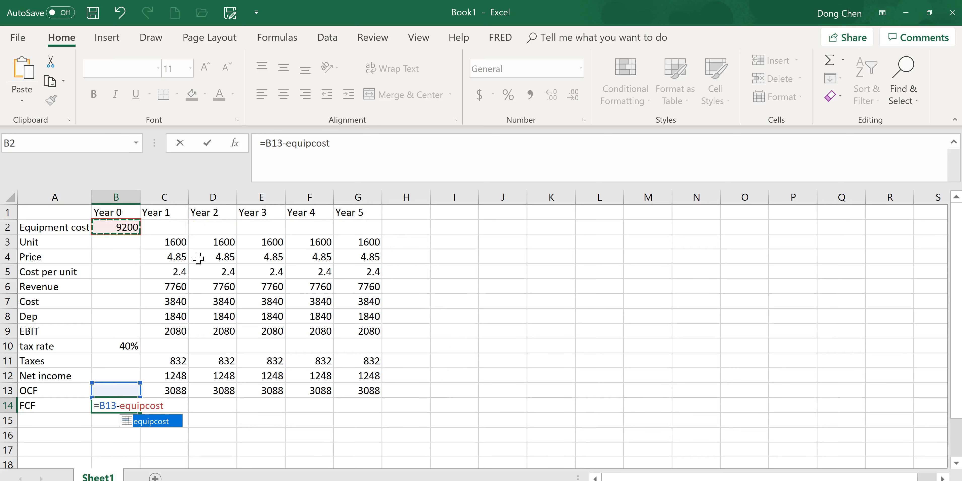
key(Return)
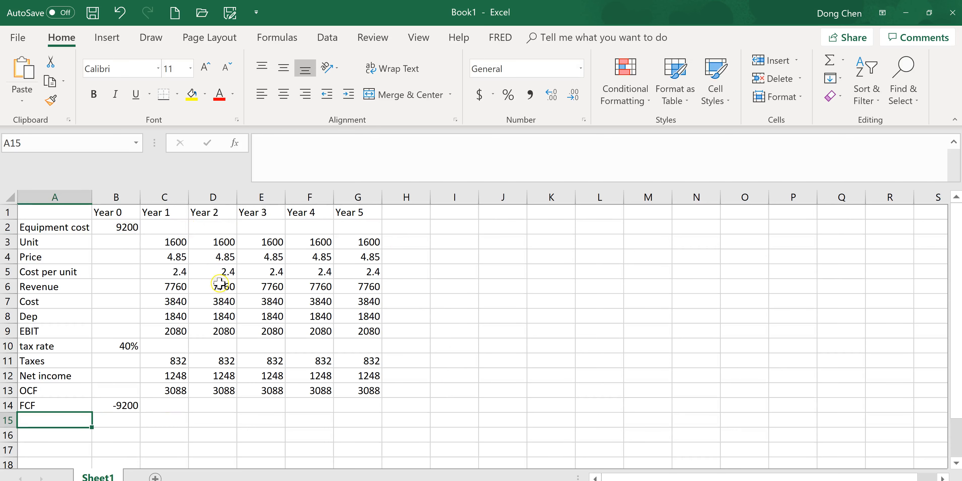
Change the Year 0 FCF formula in B14 to =B13-B2 and fill it across to Year 5
click(129, 410)
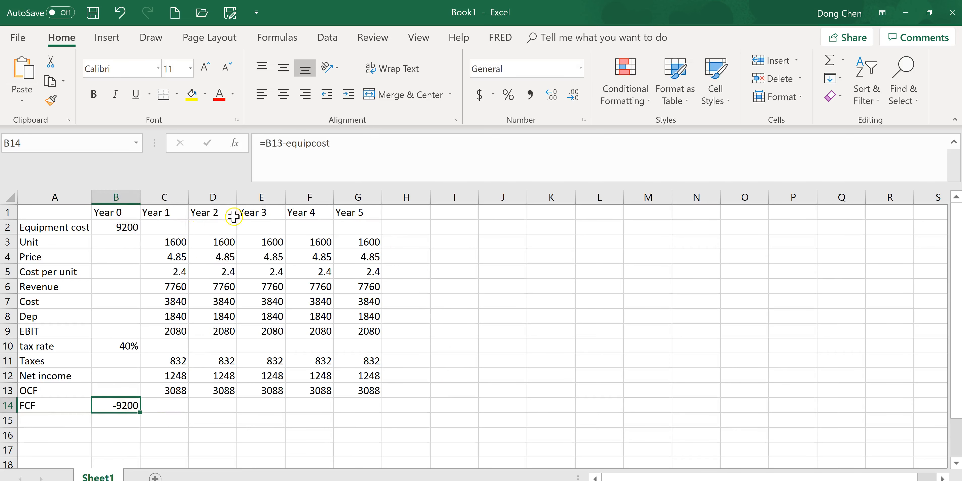
drag(287, 142, 331, 142)
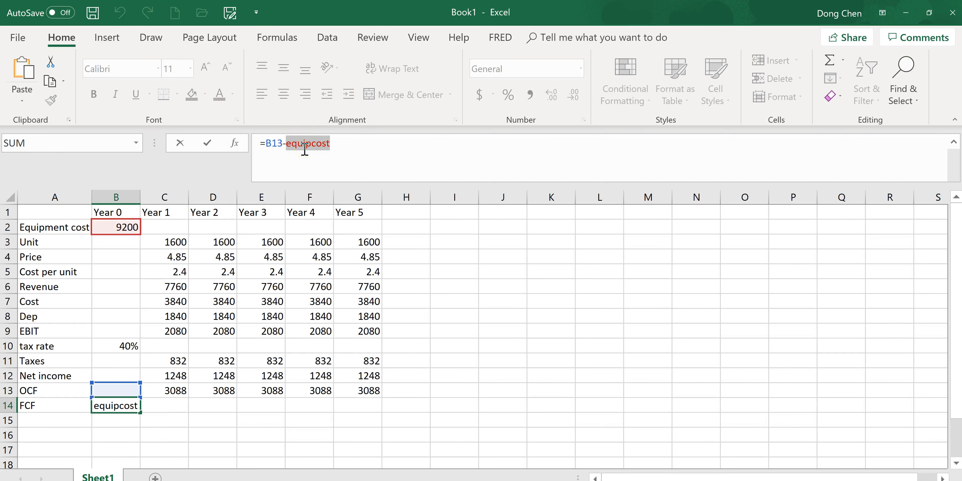
text(B2)
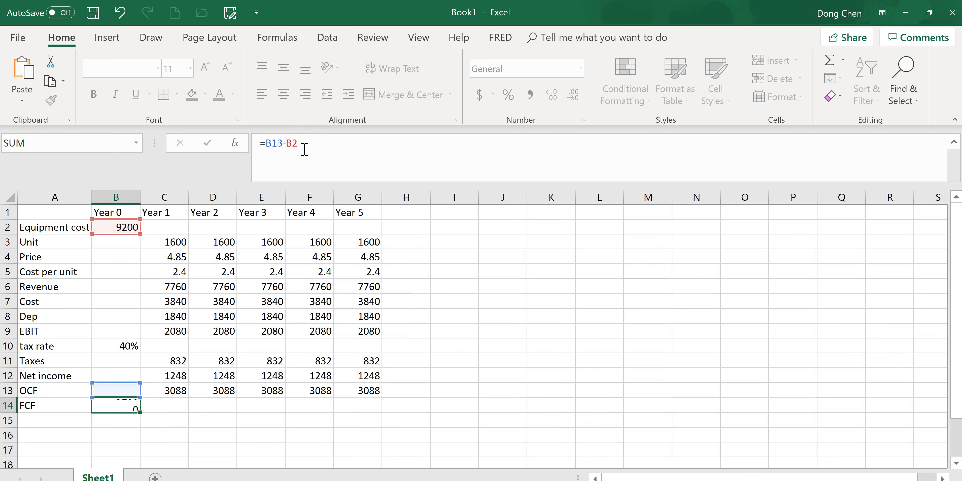
key(Return)
click(125, 407)
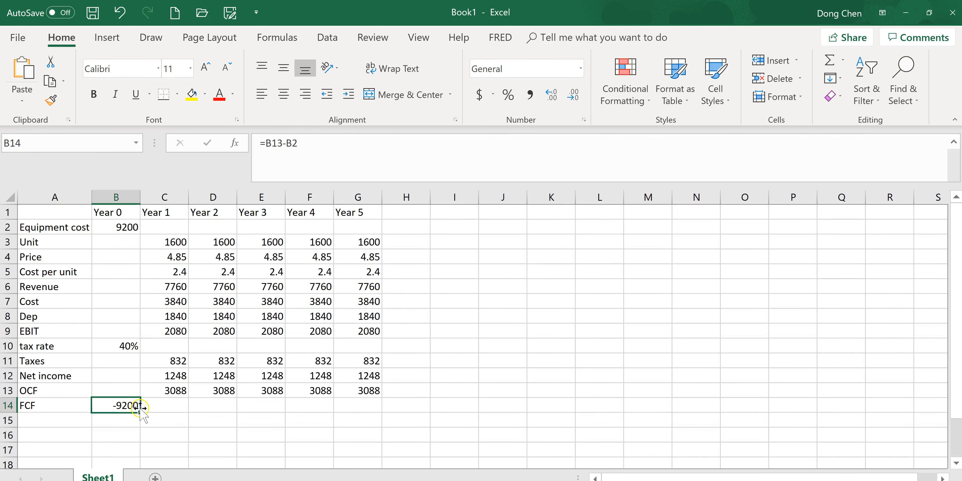
drag(141, 414, 381, 412)
click(175, 405)
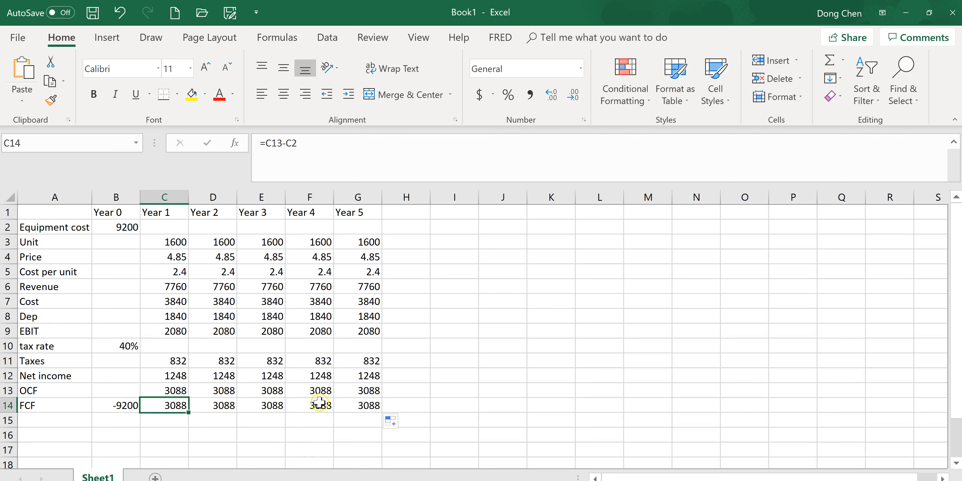
Add the row label "Discount rate" in A15 and enter the problem's 10% rate in B15
click(37, 423)
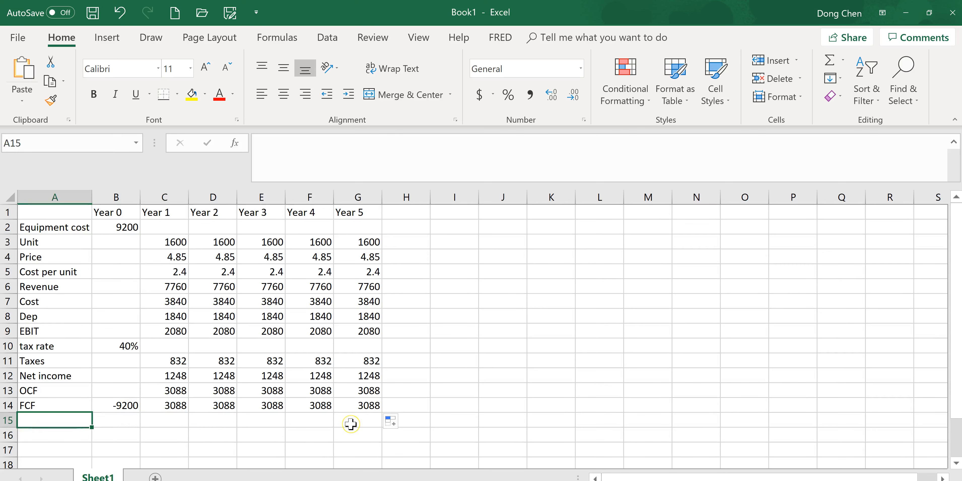
text(Dis)
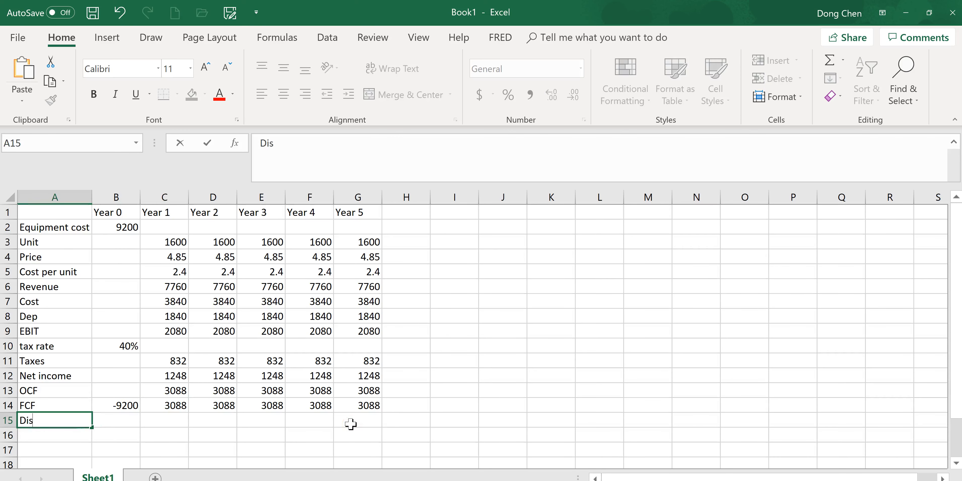
key(Tab)
text(=)
key(alt+Tab)
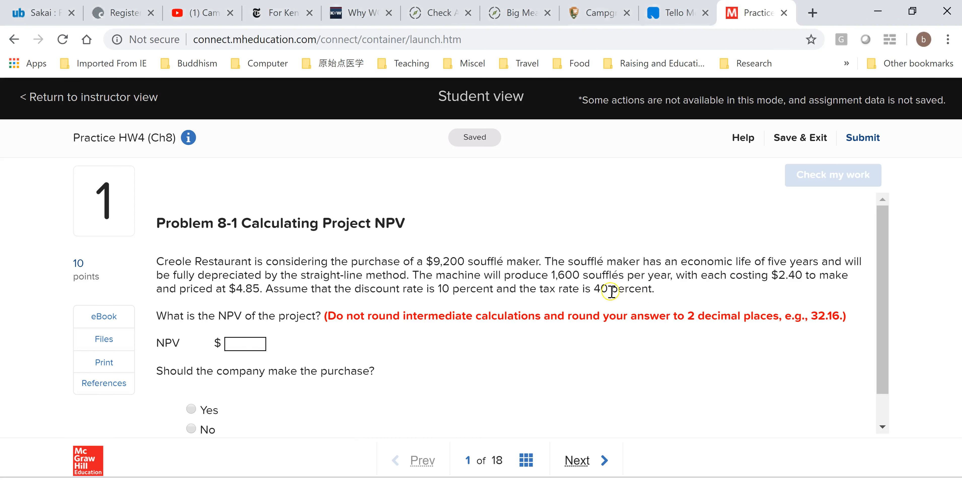
key(alt+Tab)
text(1)
text(0%)
key(Return)
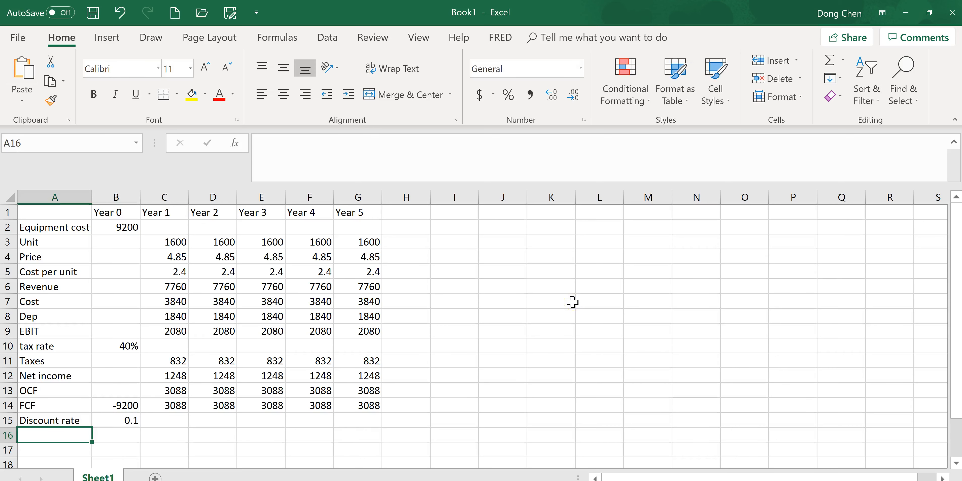
Label A16 "NPV" and calculate the project NPV in B16 with the formula =npv(B15,C14:G14)+B14
text(NPV)
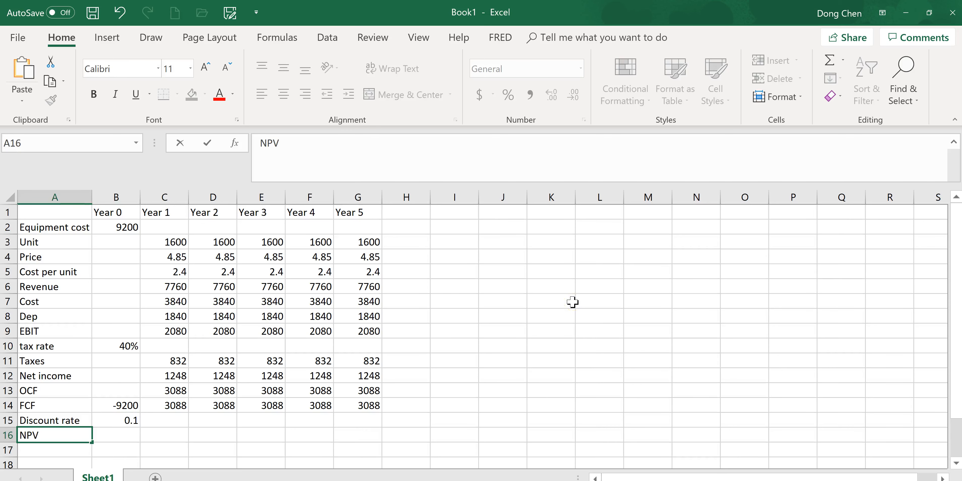
key(Tab)
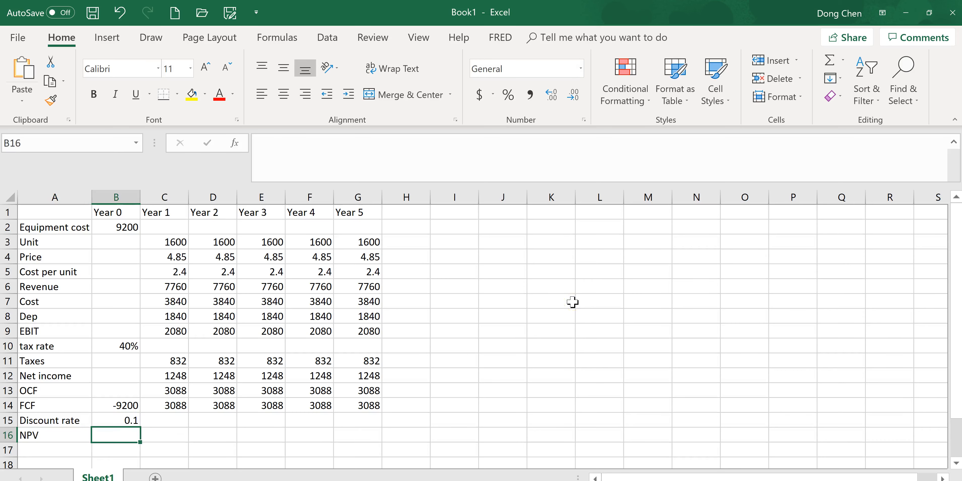
text(=npv()
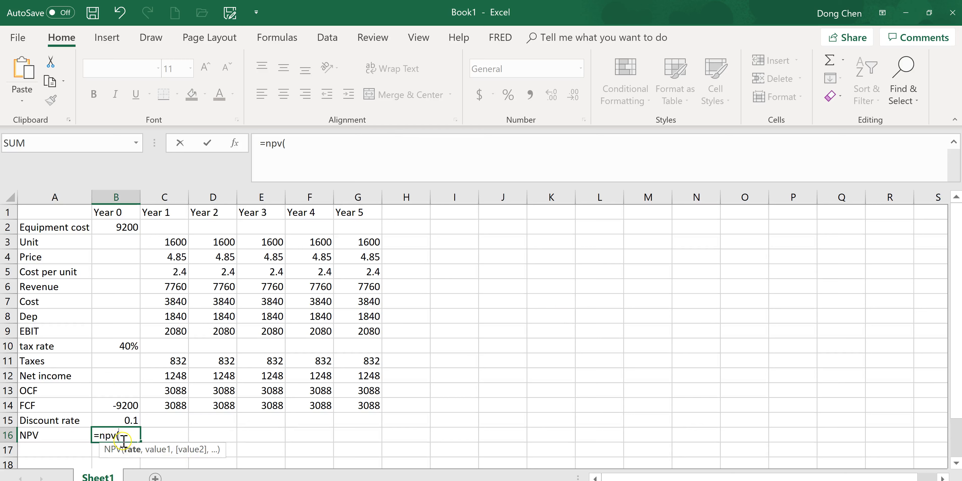
click(131, 421)
text(,)
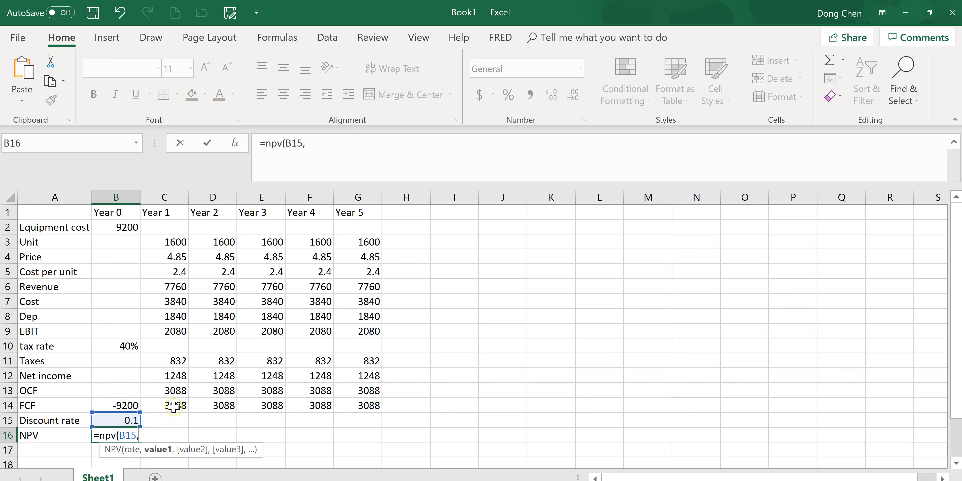
drag(173, 407, 431, 418)
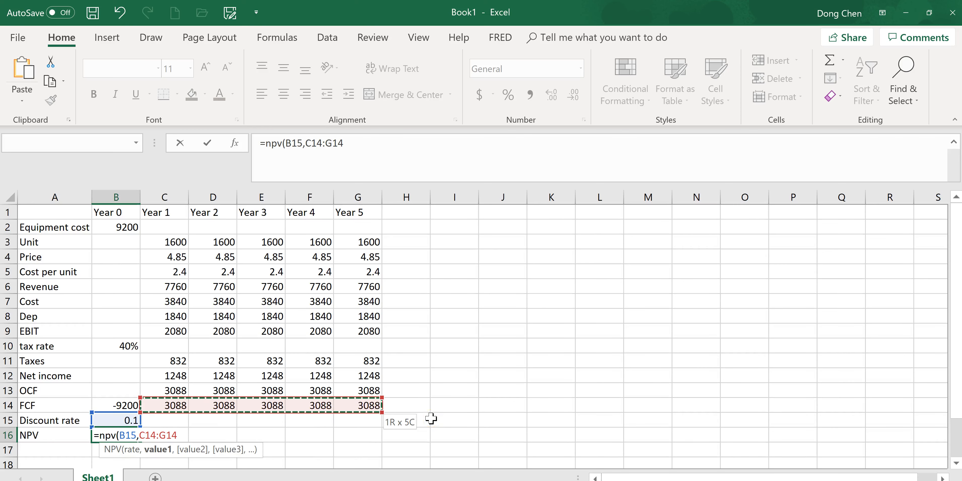
text(()
text()+)
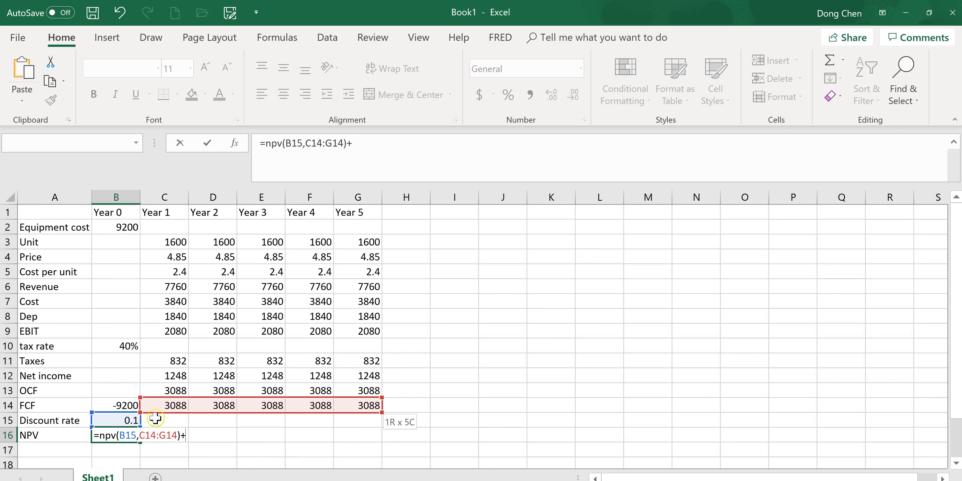
click(128, 405)
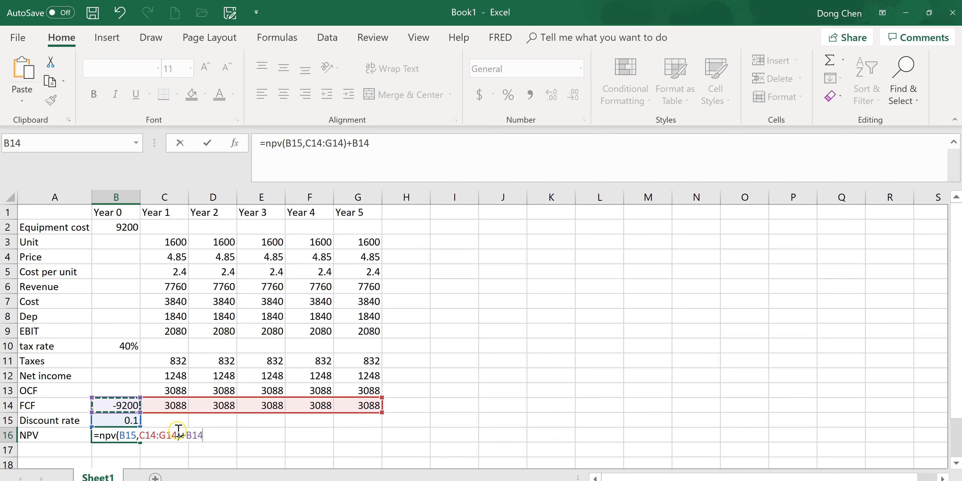
key(Return)
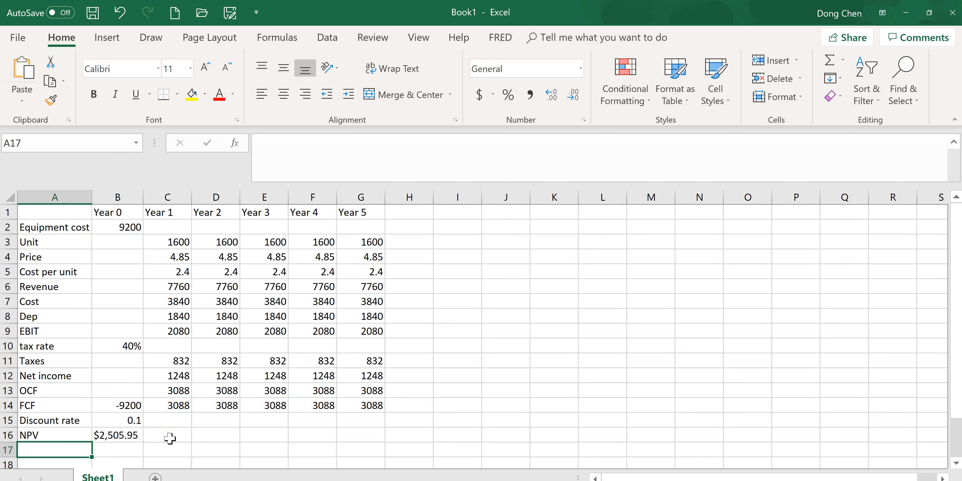
Check the homework's rounding instruction and look at the Number format's decimal places for the NPV cell B16
key(alt+Tab)
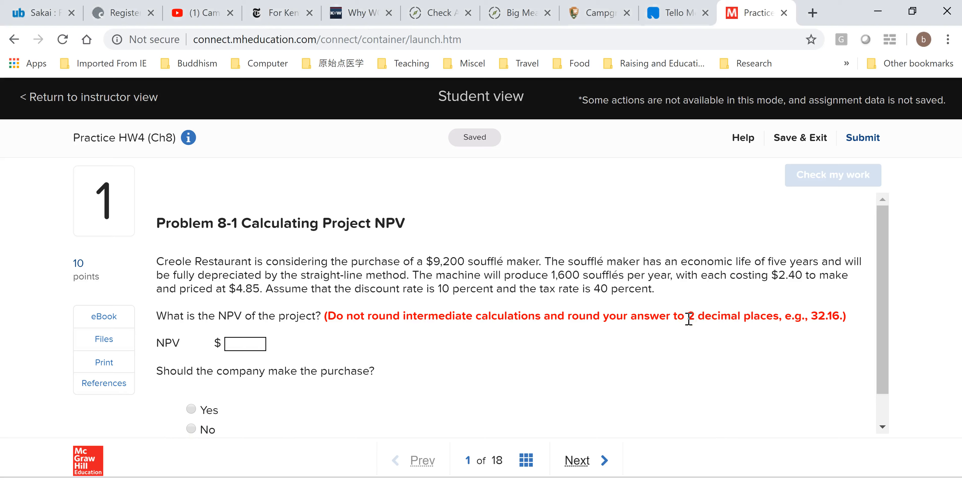
key(alt+Tab)
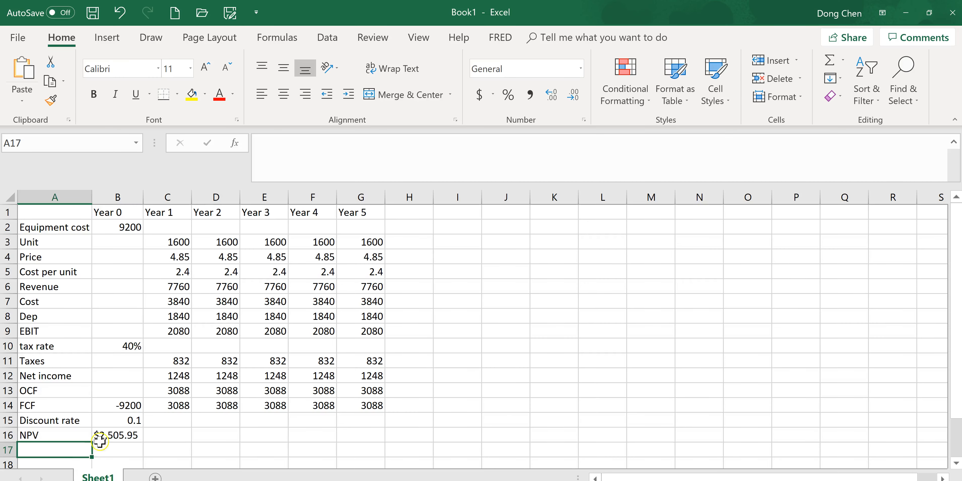
click(125, 434)
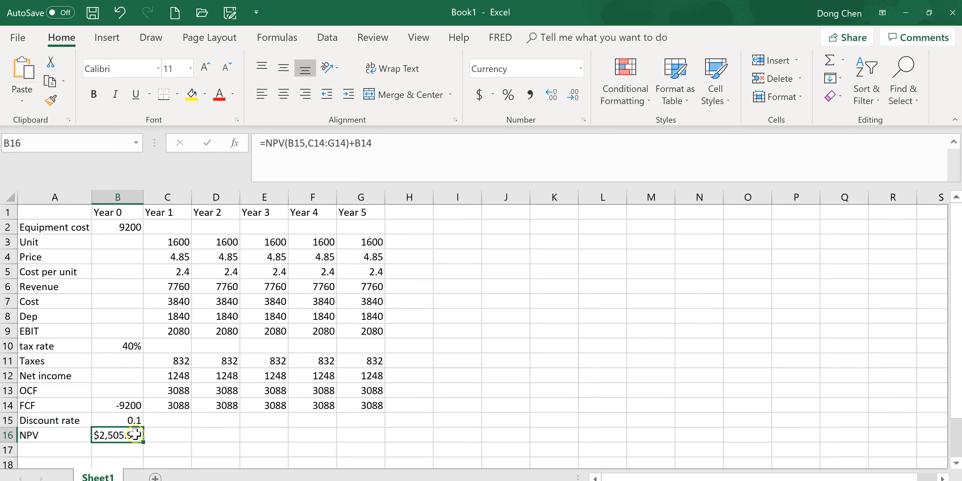
right_click(120, 440)
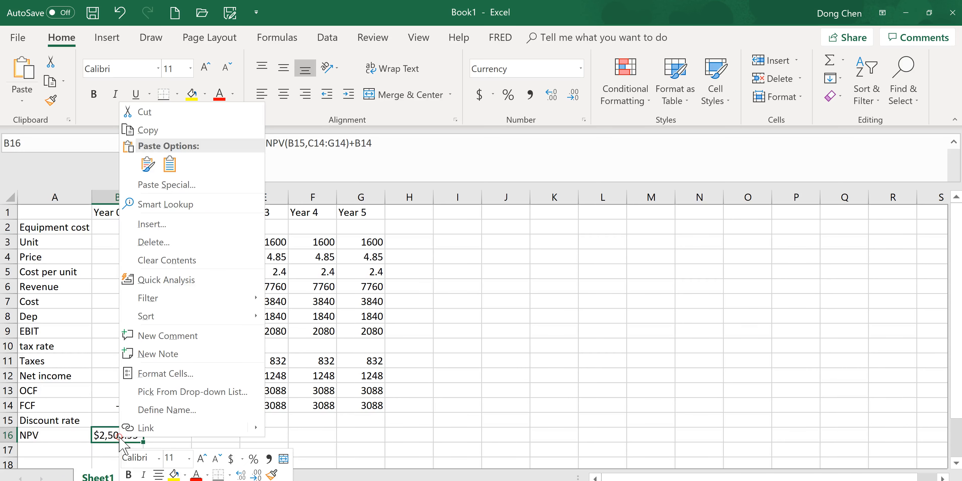
click(184, 374)
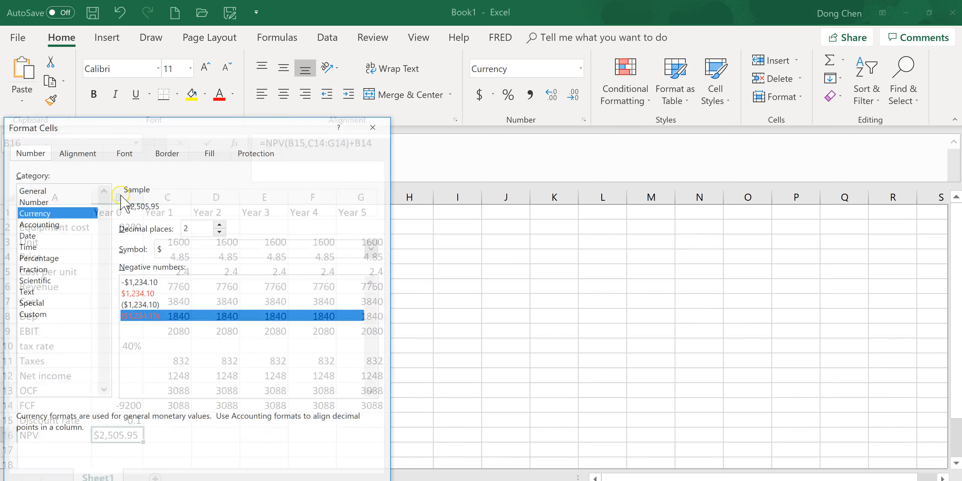
click(33, 202)
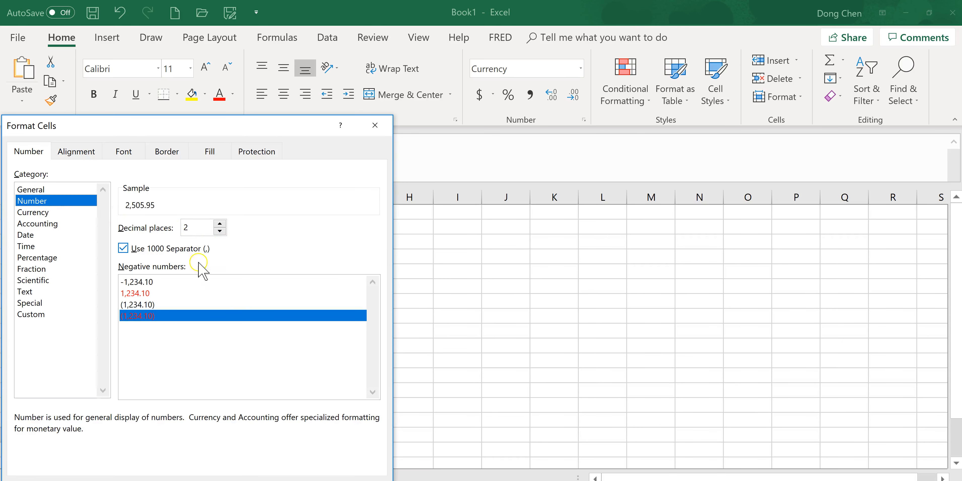
key(Escape)
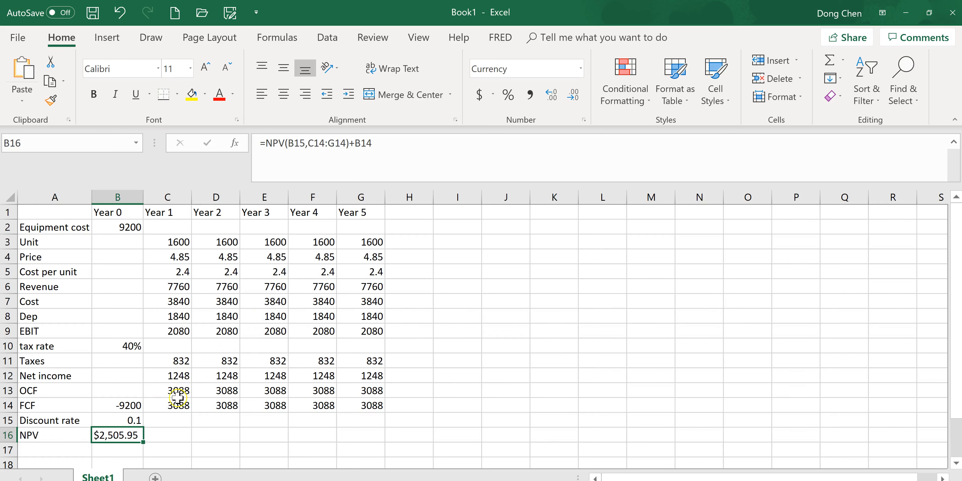
Switch to the homework problem in the browser and enter 2,505.95 as the NPV answer
key(alt+Tab)
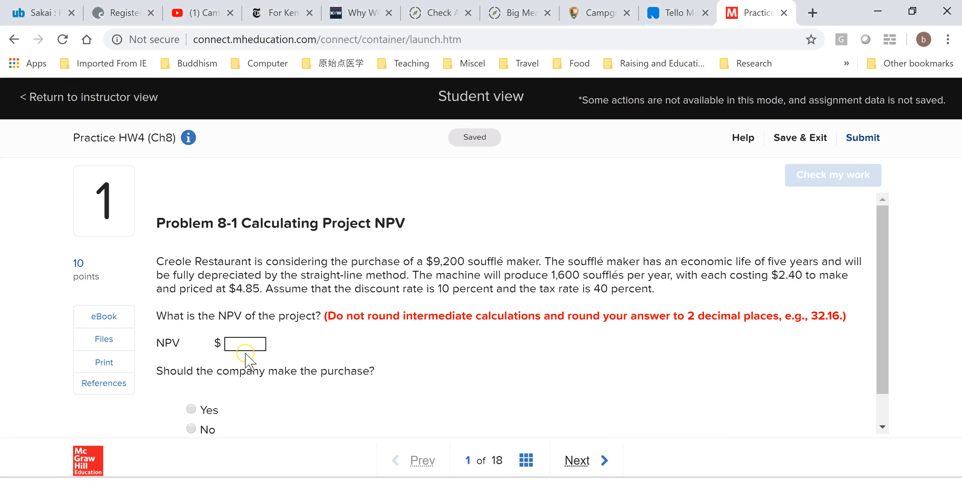
text($2,505.95)
drag(251, 342, 218, 343)
click(232, 343)
key(BackSpace)
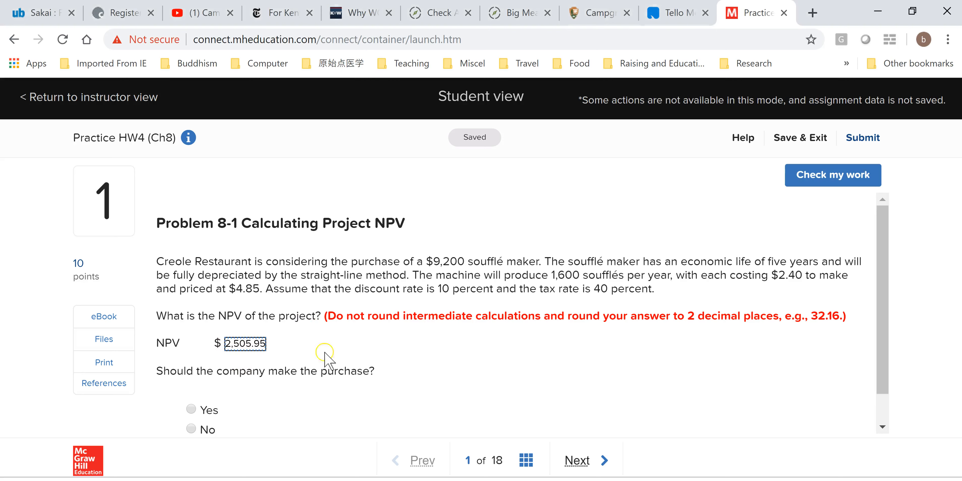
click(232, 342)
text(,)
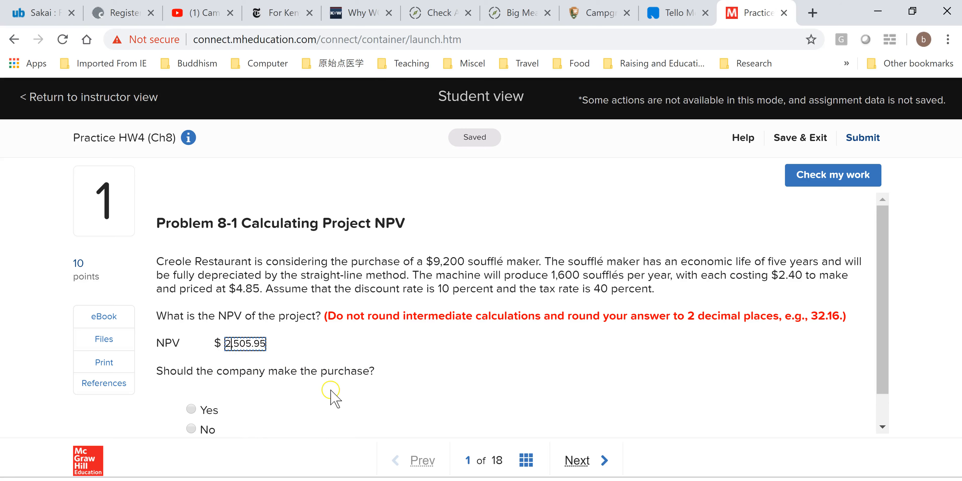
Answer Yes to whether the company should make the purchase and have the work checked
scroll(331, 390, down, 1)
click(190, 374)
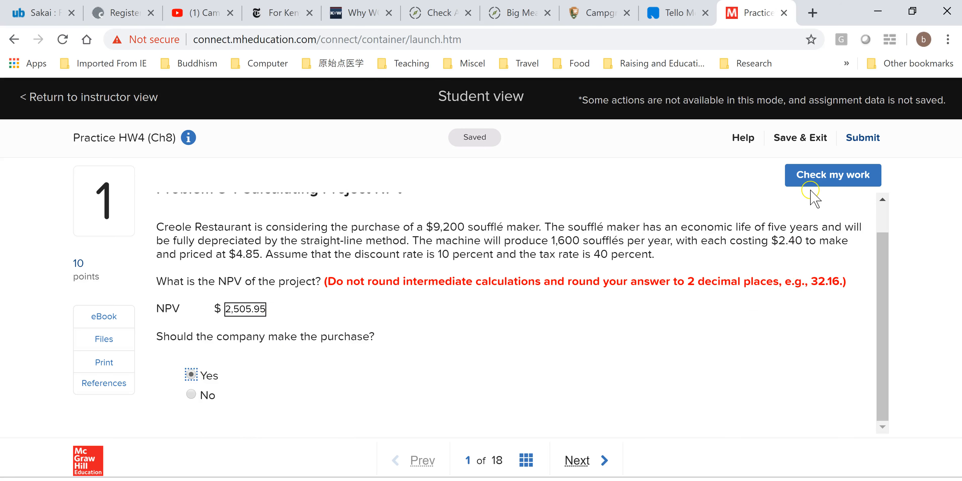
click(835, 174)
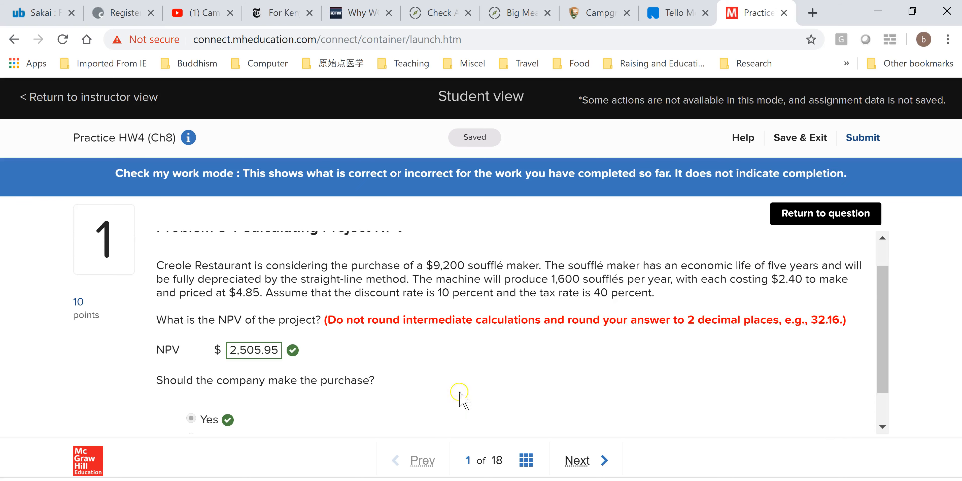